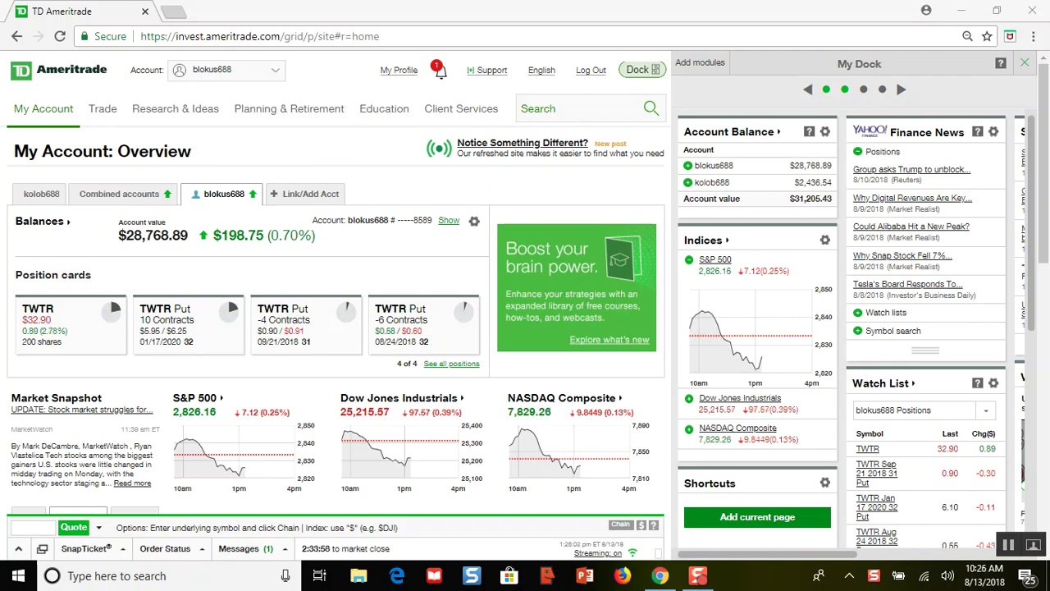
Step: View the Transactions history from 8/12/2018 to 8/13/2018, showing the TWTR put buy-to-close trades
mouse_move(44, 108)
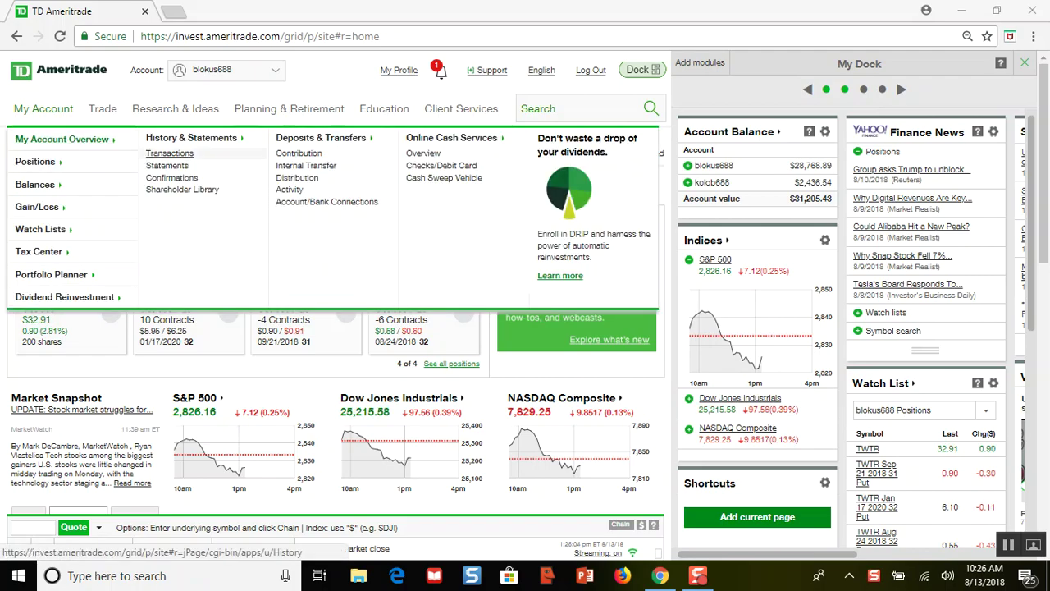
left_click(169, 152)
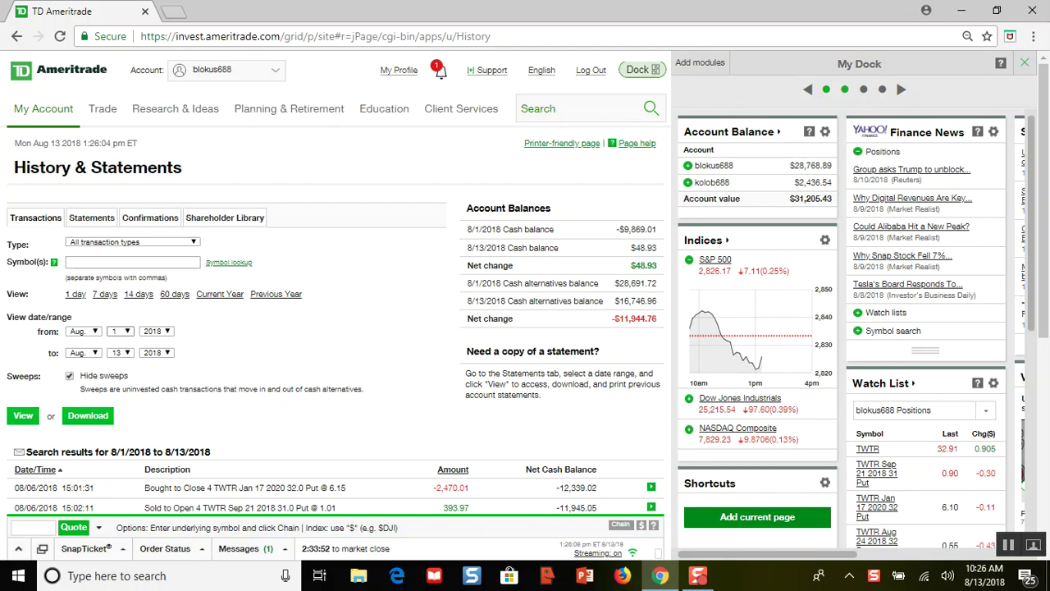
left_click(120, 331)
left_click(116, 300)
left_click(23, 415)
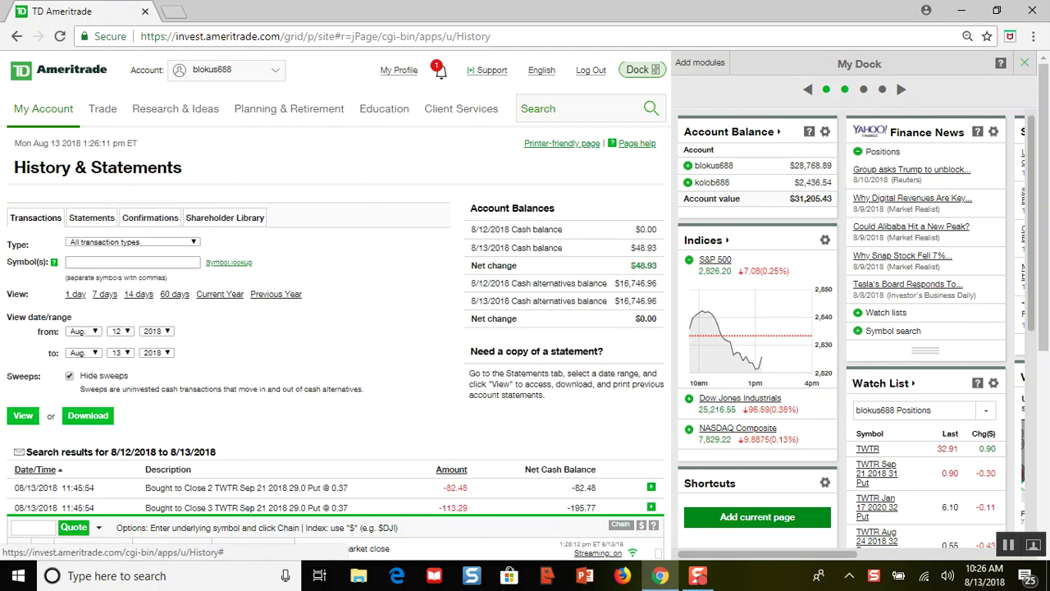
scroll(328, 328, "down", 3)
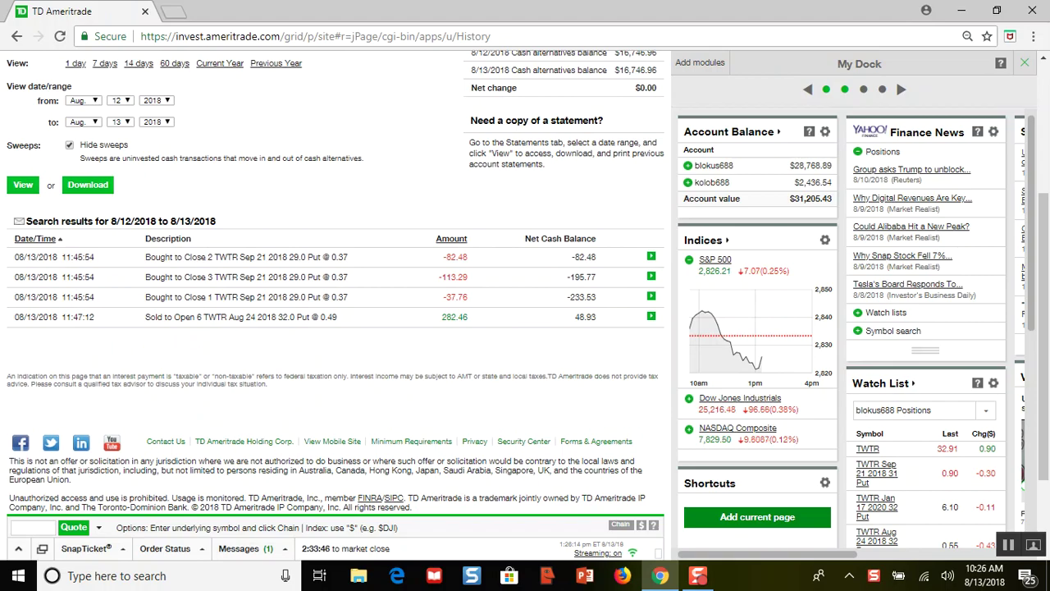
left_click_drag(145, 257, 348, 297)
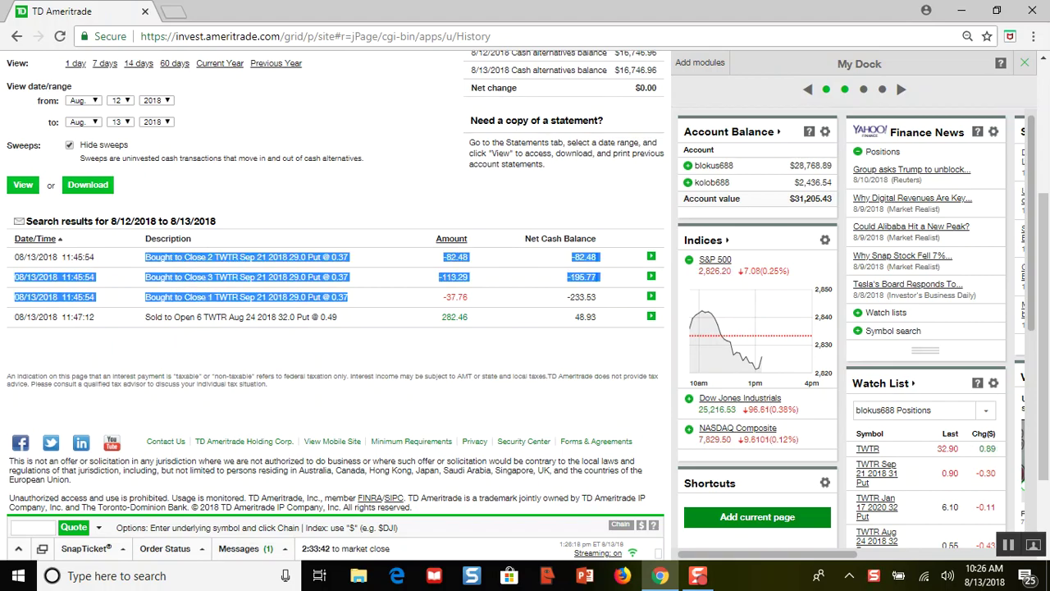
left_click(347, 297)
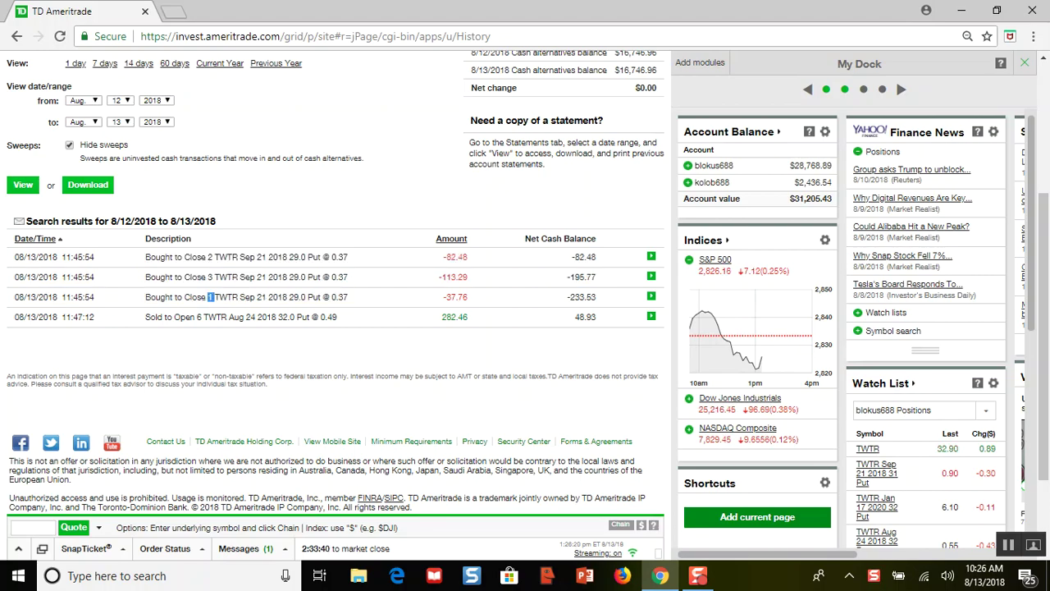
double_click(210, 276)
double_click(210, 257)
left_click(210, 257)
left_click_drag(289, 257, 313, 256)
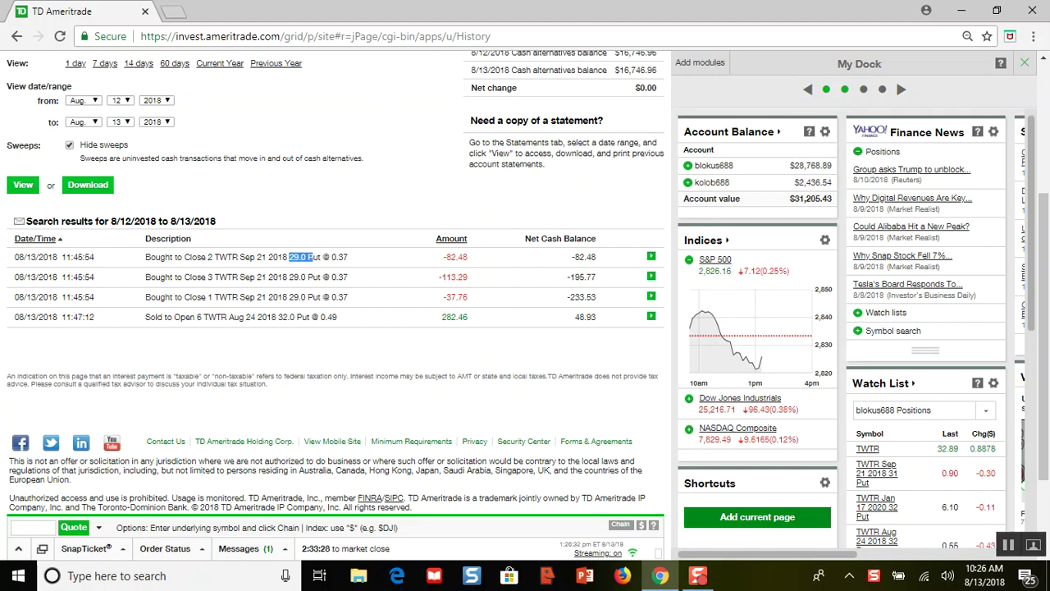
left_click(314, 256)
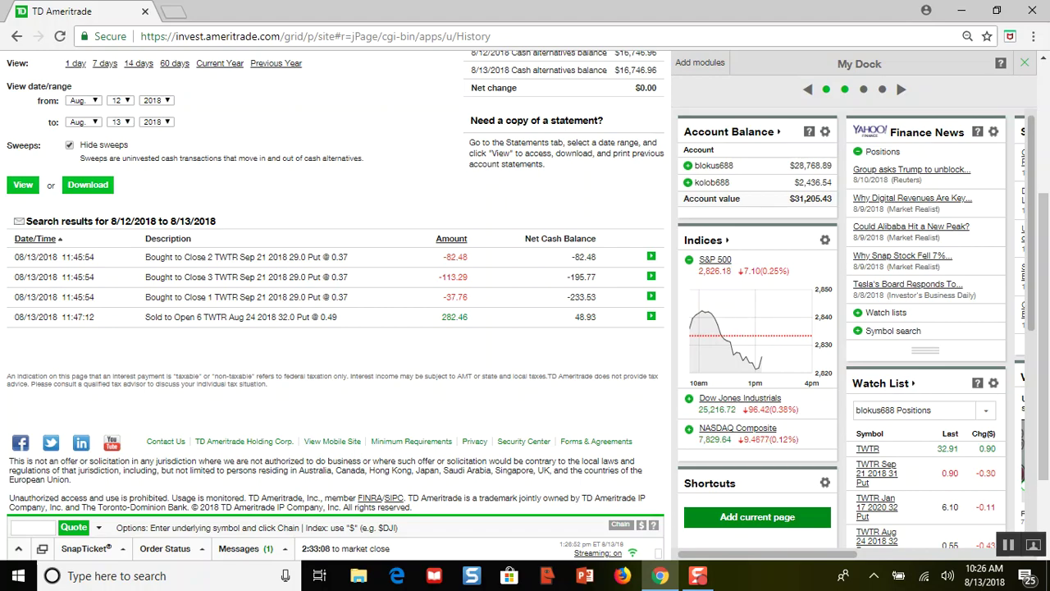
left_click_drag(145, 257, 337, 276)
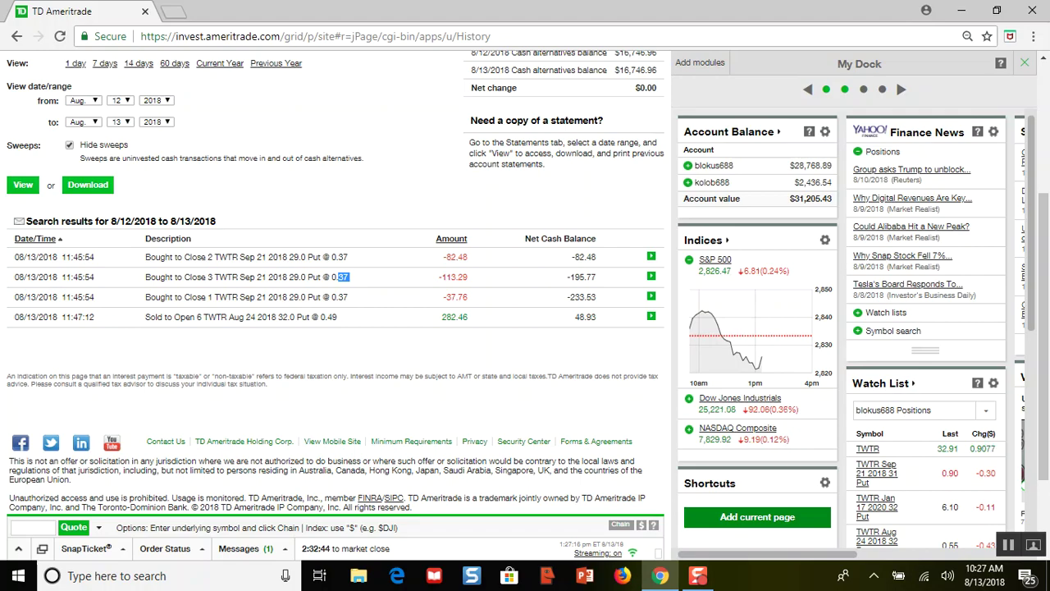
left_click_drag(350, 277, 467, 297)
left_click(467, 297)
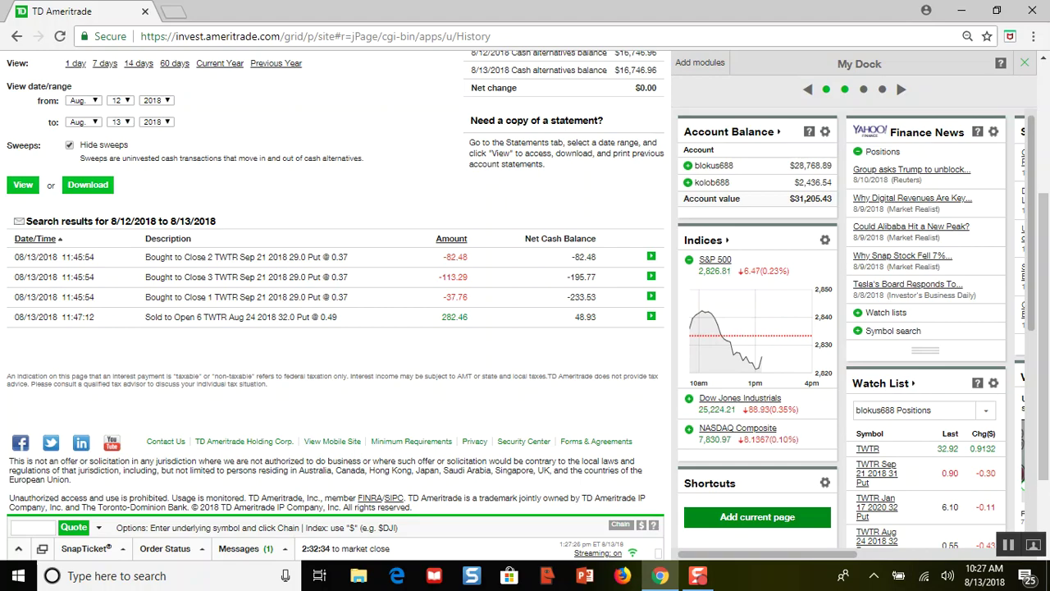
left_click_drag(145, 317, 296, 317)
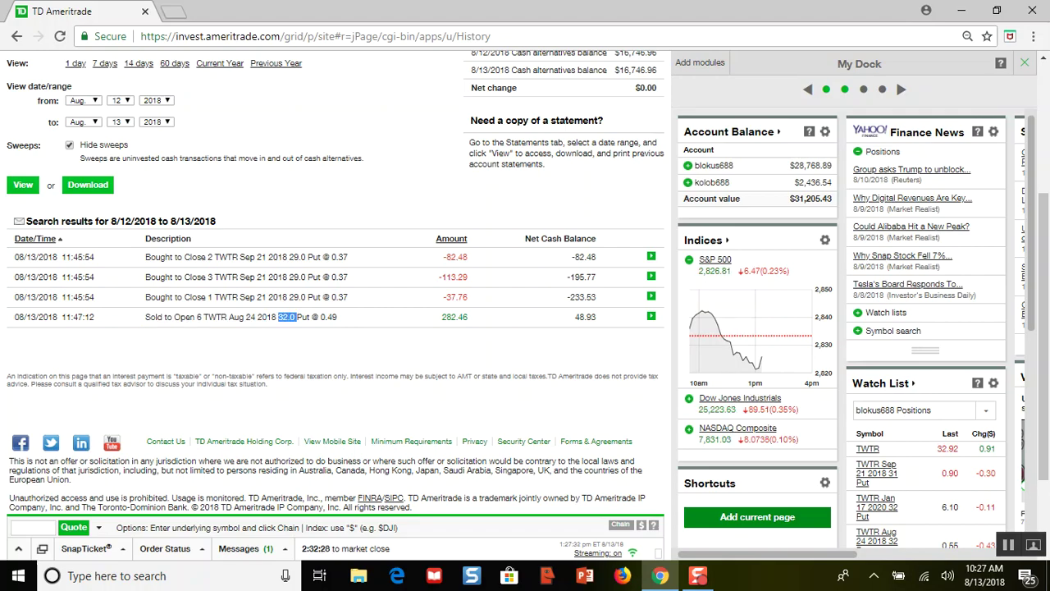
left_click_drag(229, 317, 288, 297)
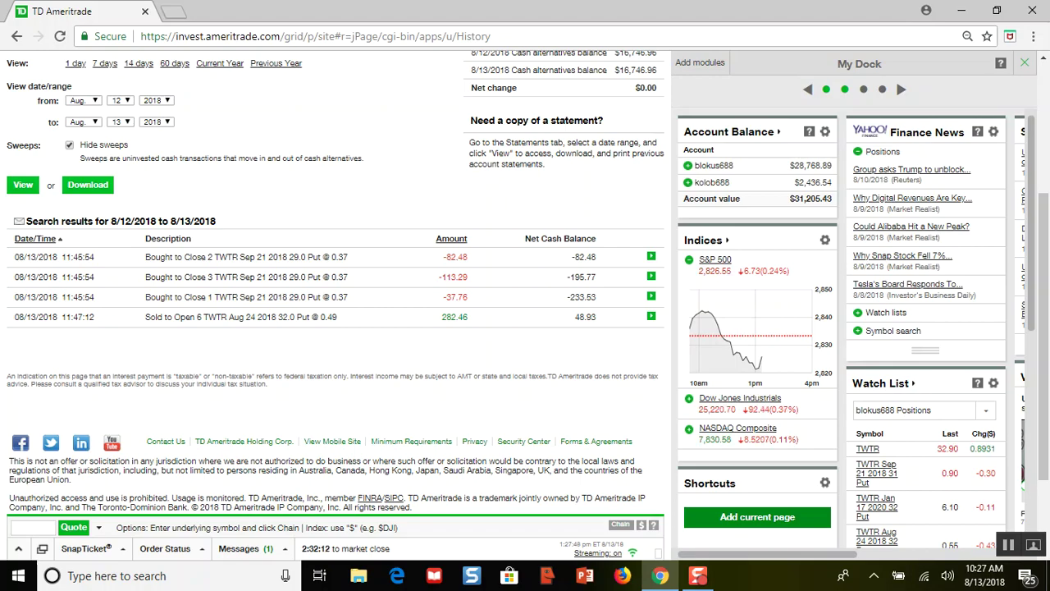
left_click_drag(229, 316, 349, 297)
left_click_drag(318, 316, 337, 317)
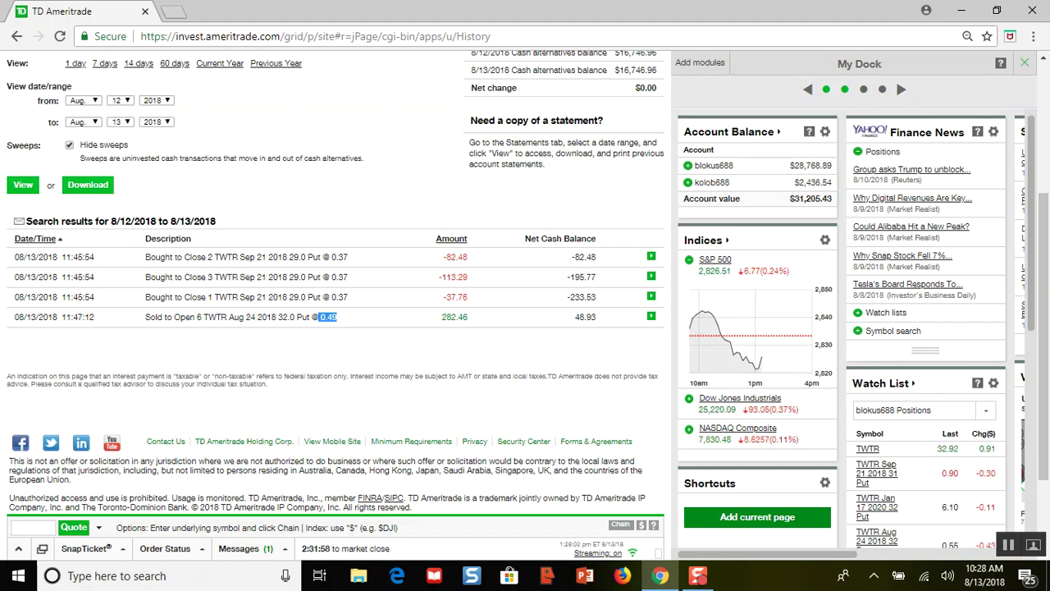
left_click(327, 317)
double_click(286, 317)
left_click(302, 317)
right_click(302, 317)
key("Escape")
left_click_drag(318, 317, 337, 317)
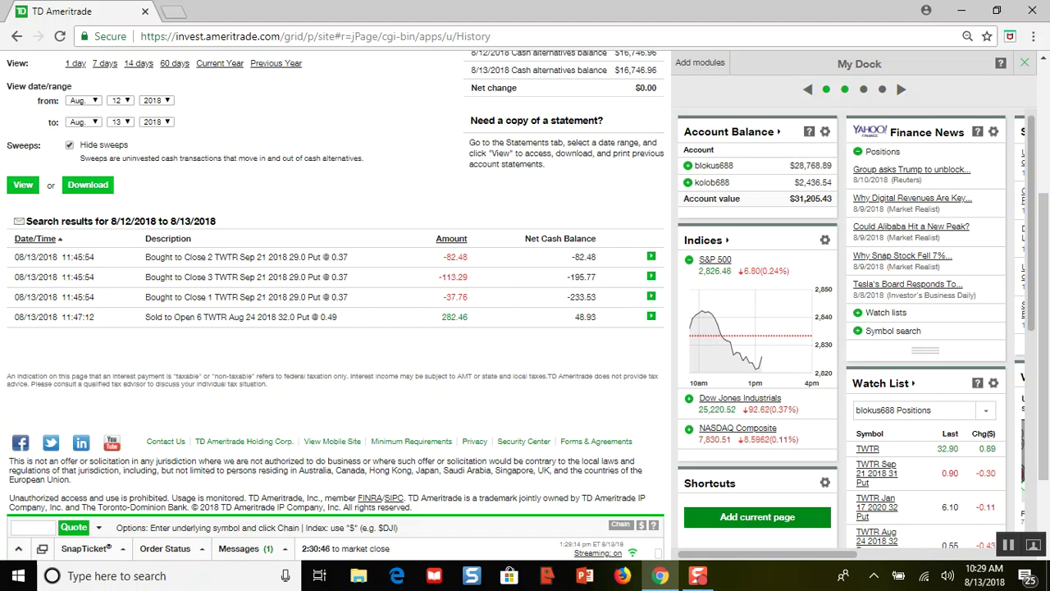
scroll(328, 287, "up", 3)
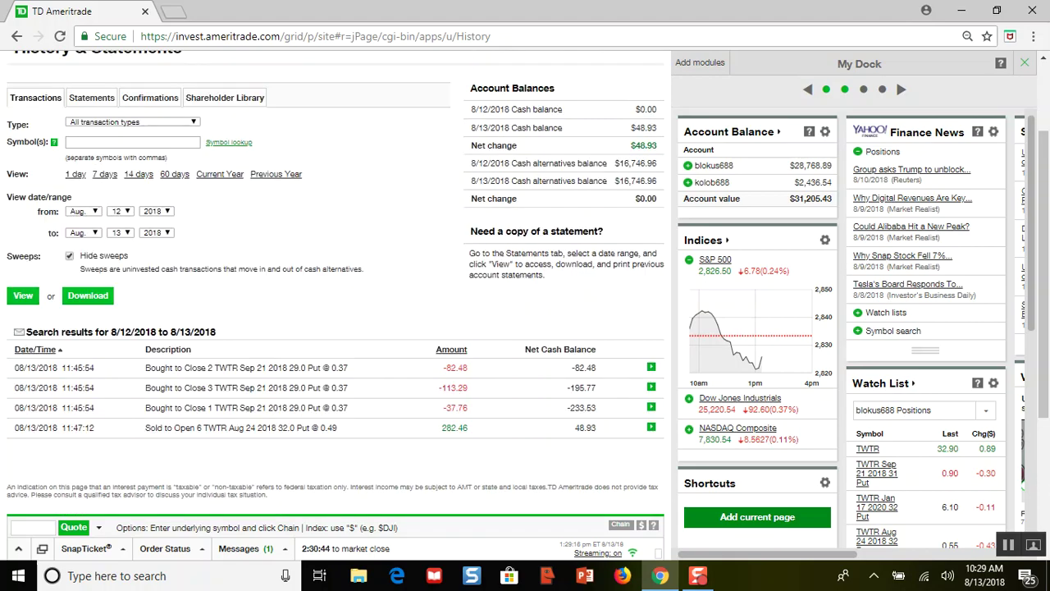
Step: Return to My Account Overview with the $28,735.89 account value and four TWTR position cards
left_click(61, 138)
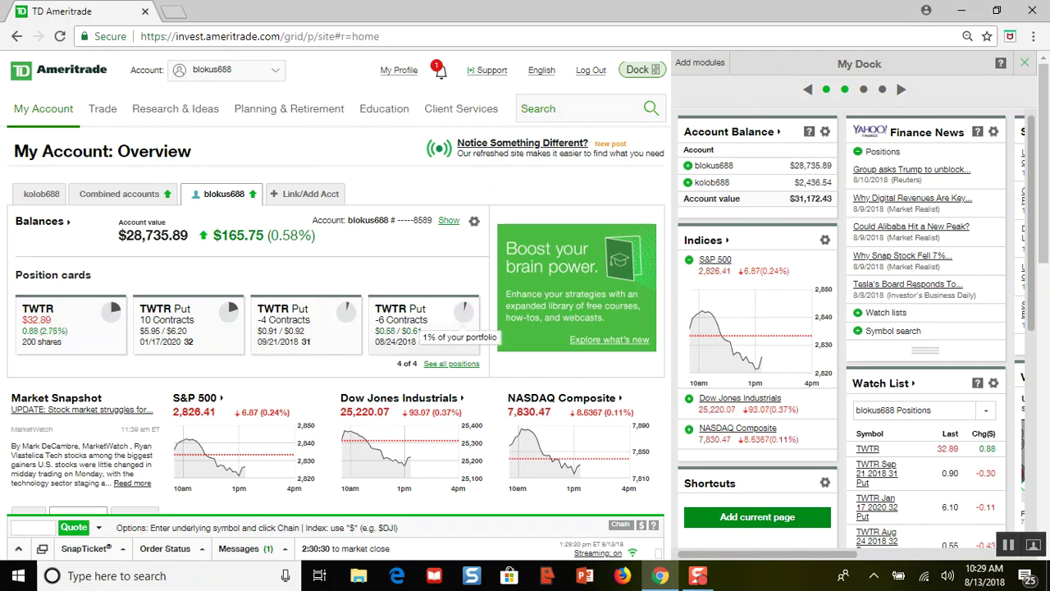
left_click(465, 312)
scroll(465, 312, "down", 1)
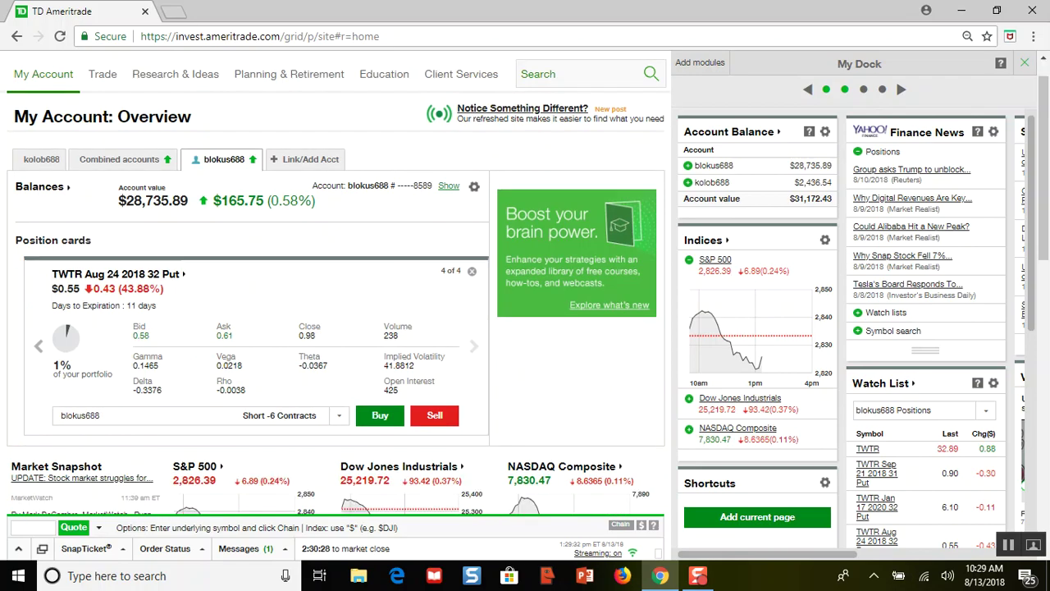
scroll(336, 287, "down", 1)
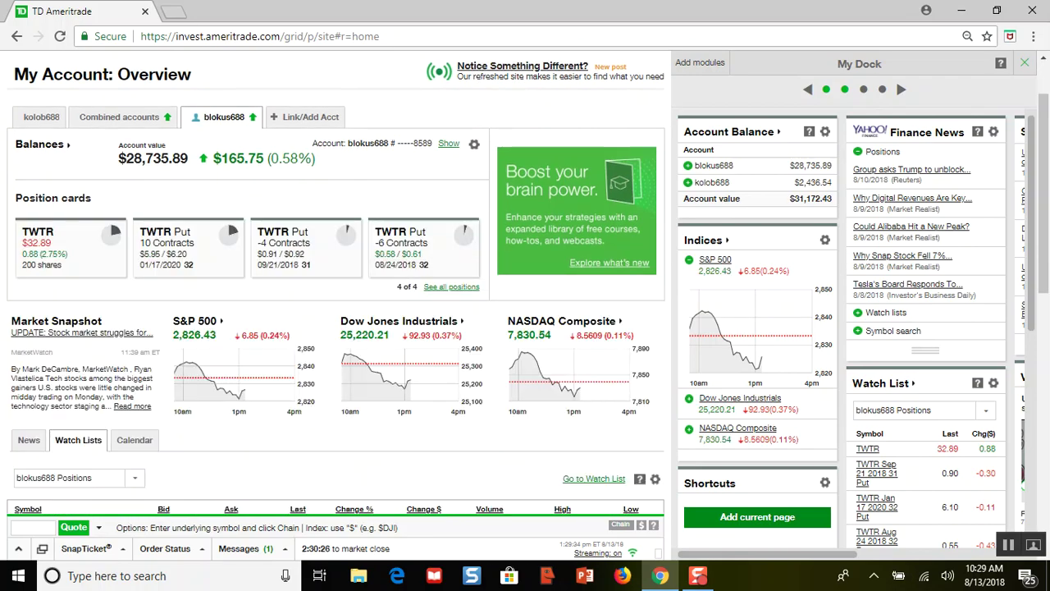
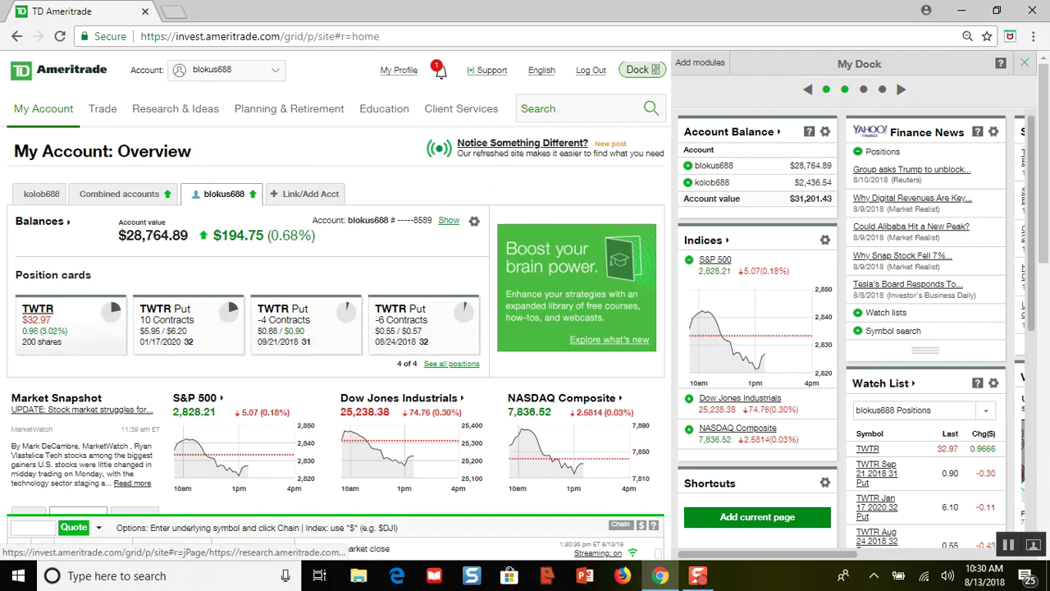
Step: Open TWTR's option chain and bring up the Aug 24 2018 32 Put (Weekly)
left_click(38, 308)
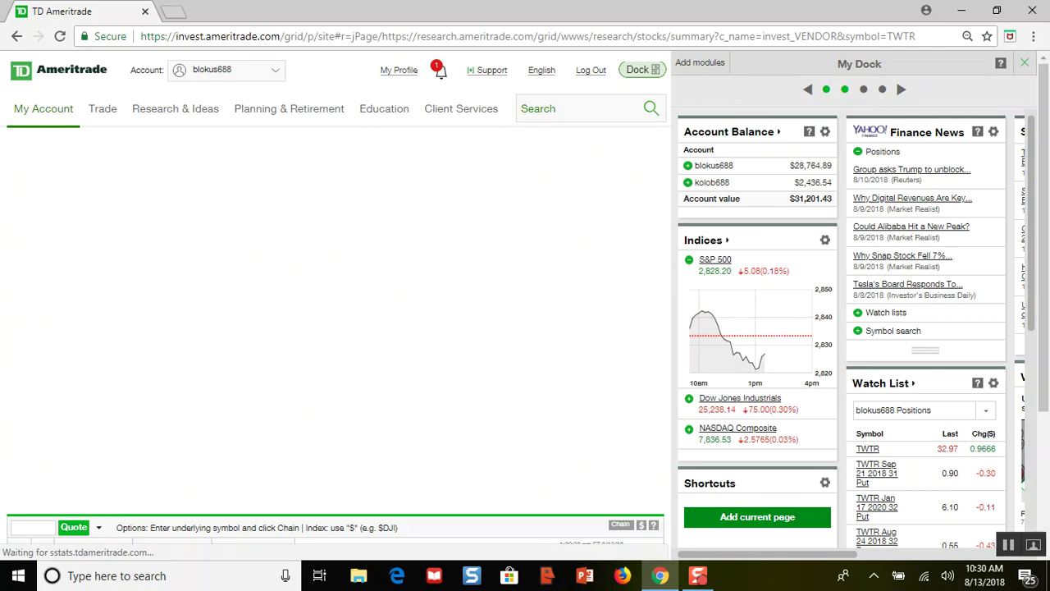
left_click(207, 296)
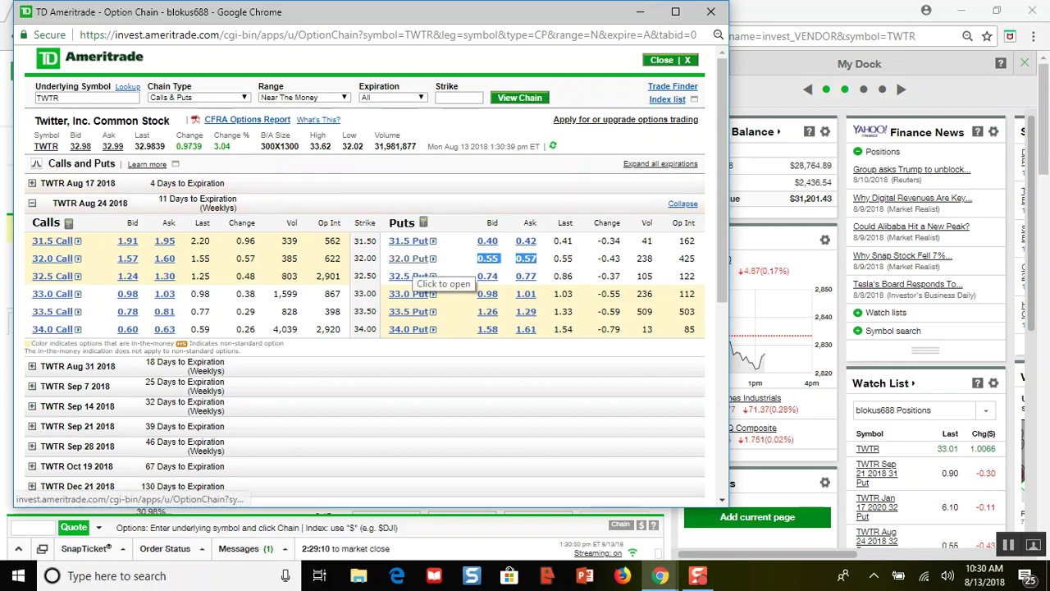
left_click(432, 258)
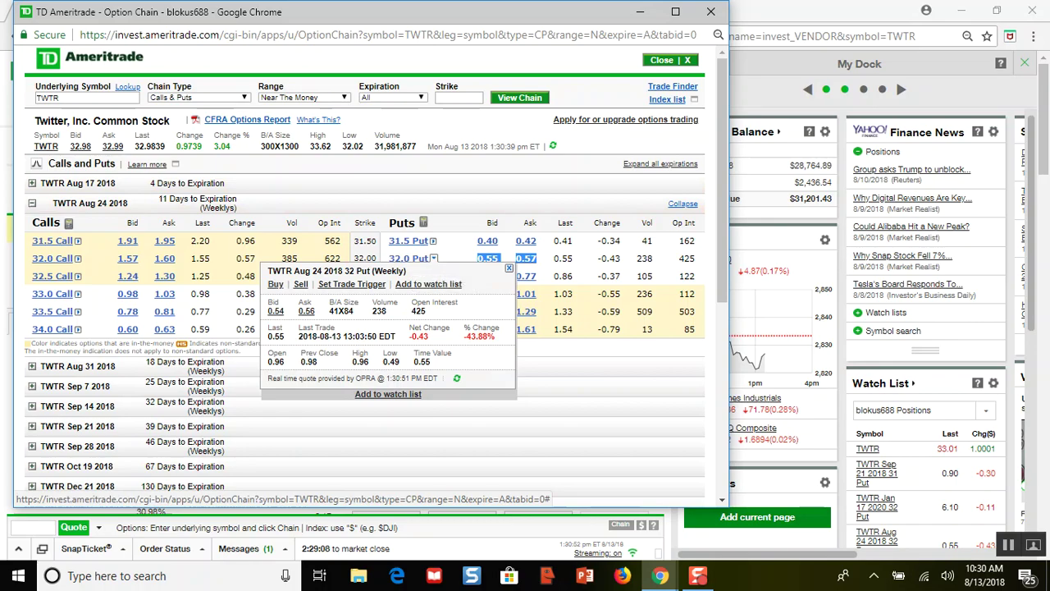
Step: Set up a Buy to close order for that 32 Put and collapse the order ticket
left_click(276, 284)
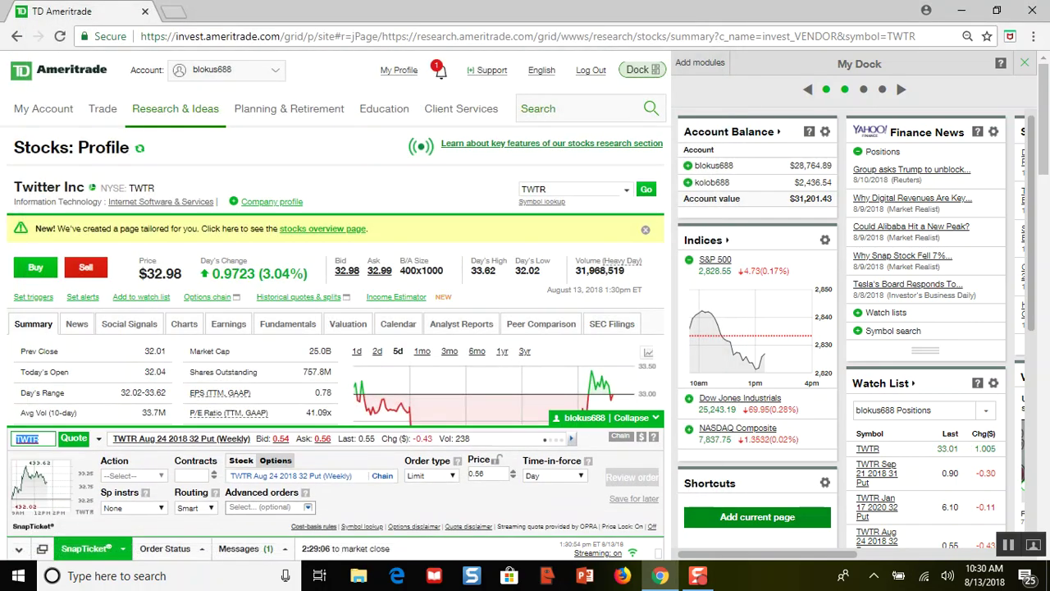
left_click(131, 475)
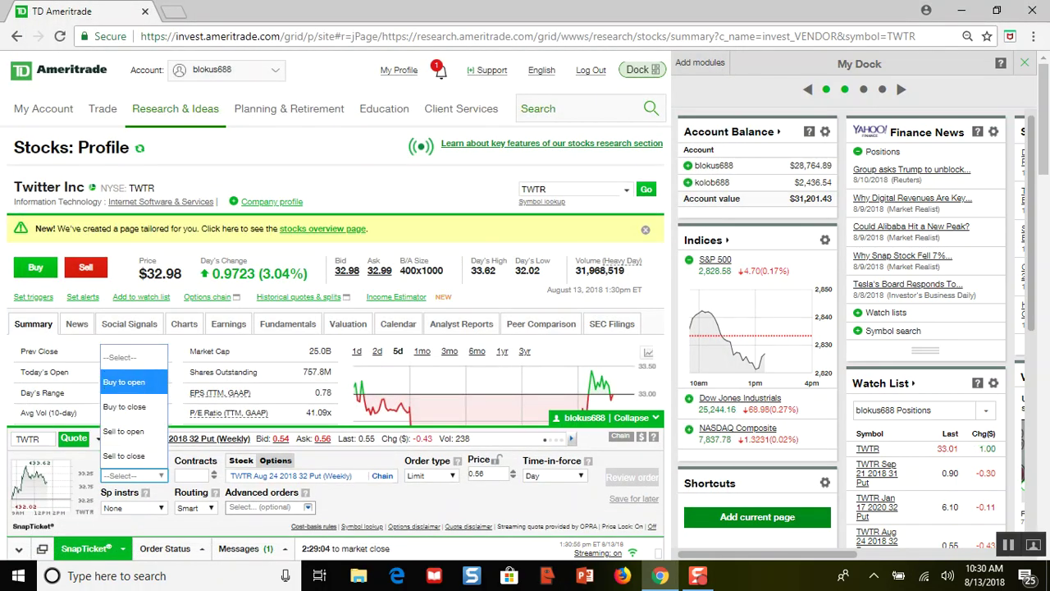
key("Return")
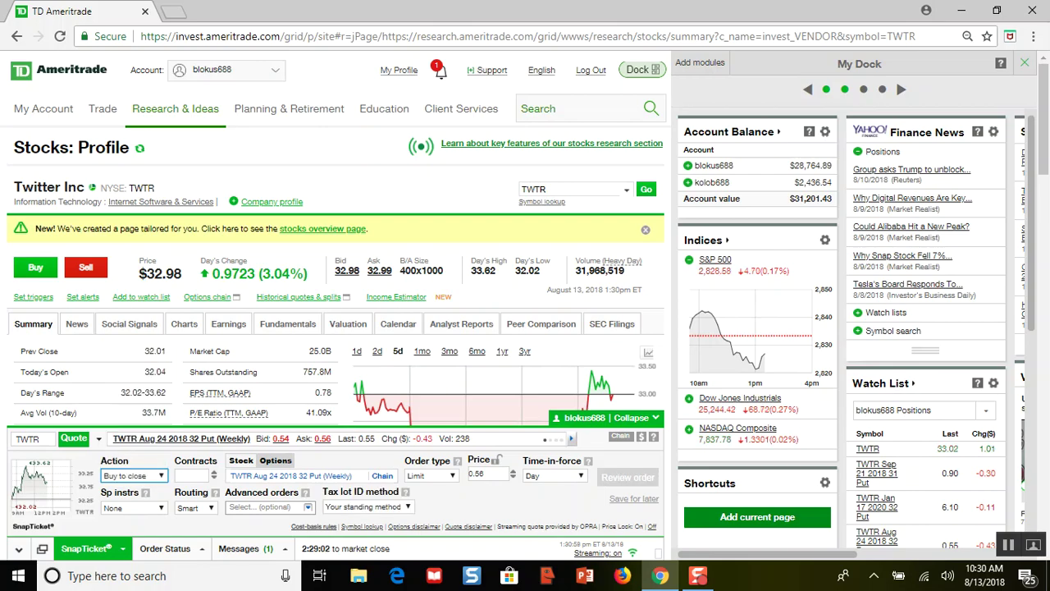
key("Tab")
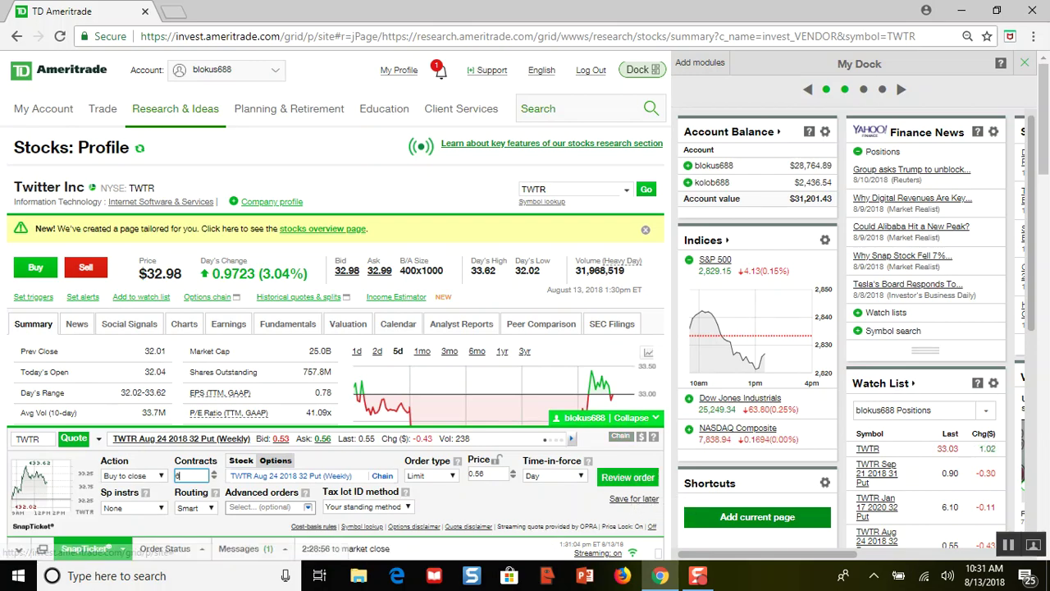
left_click(630, 417)
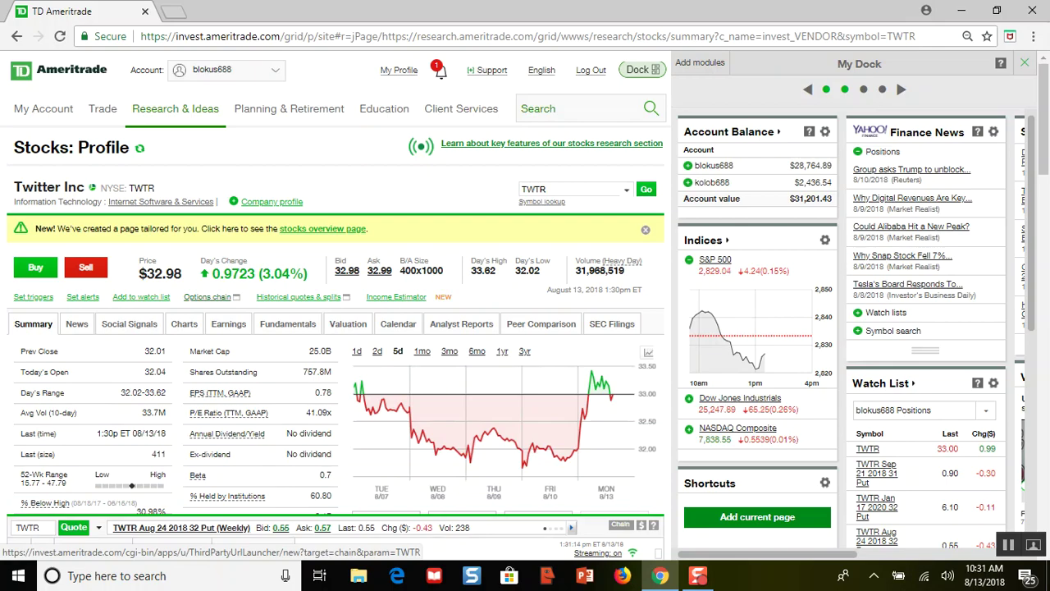
left_click(207, 296)
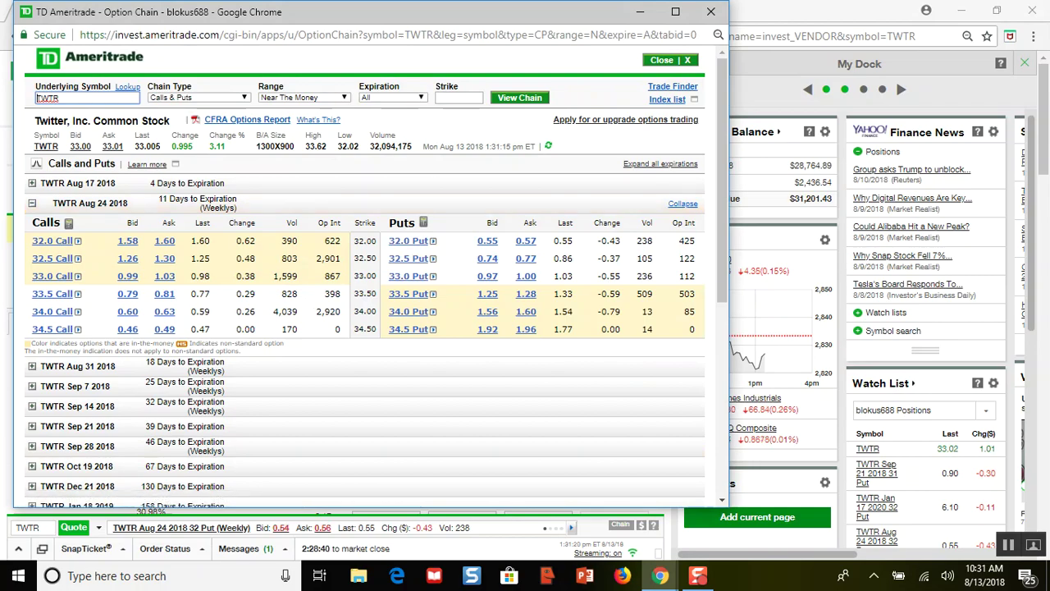
left_click_drag(477, 241, 574, 258)
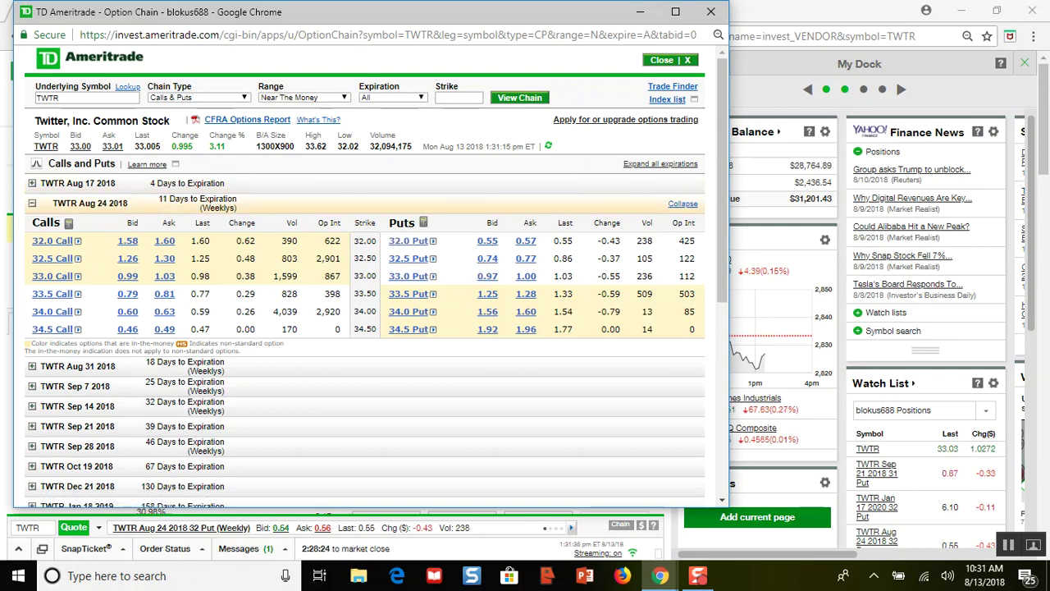
left_click(682, 204)
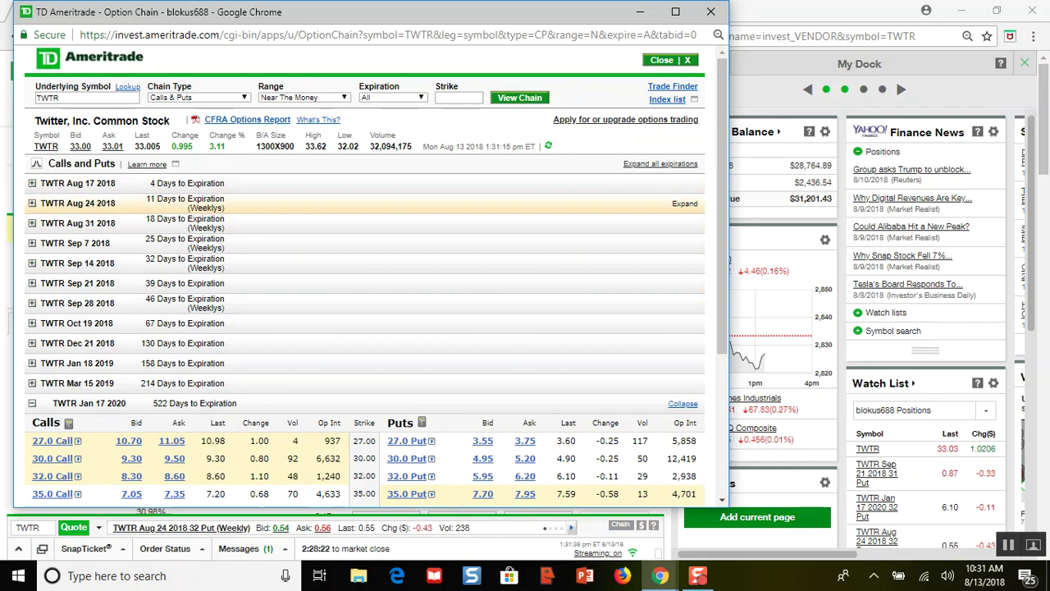
left_click(685, 283)
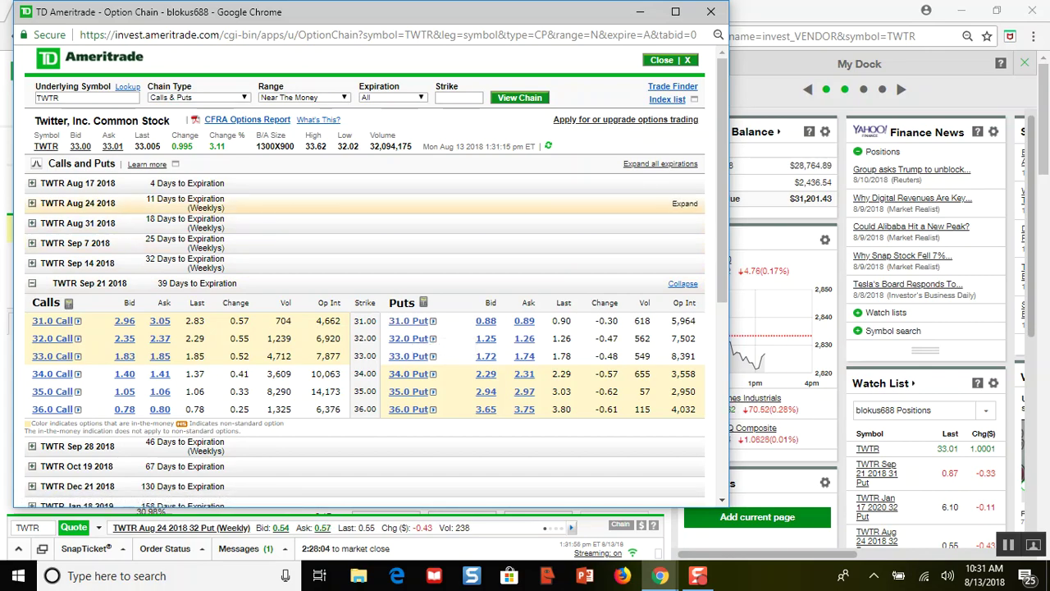
left_click(686, 203)
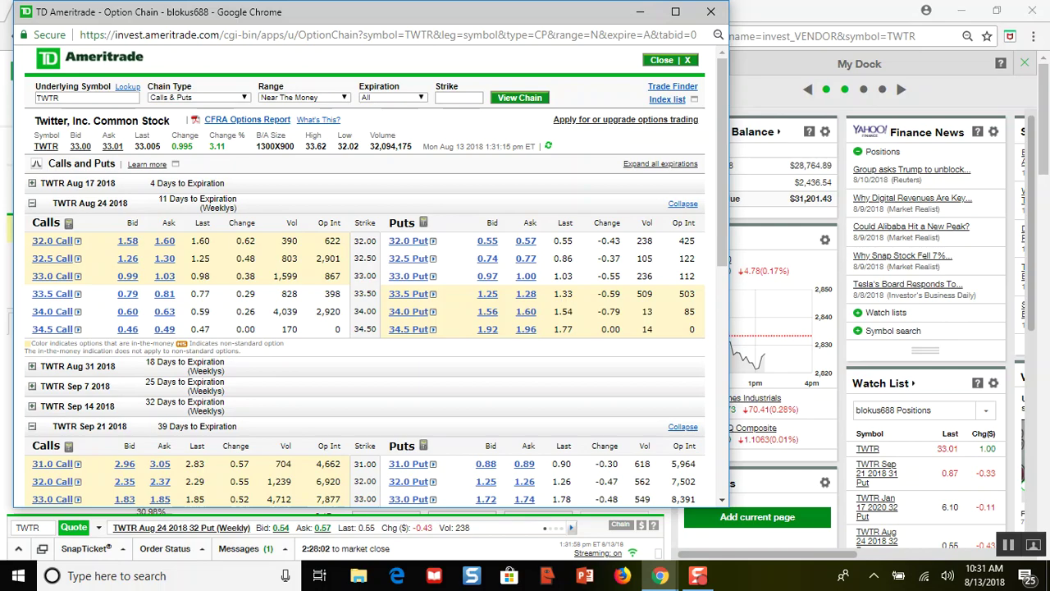
left_click_drag(477, 241, 536, 241)
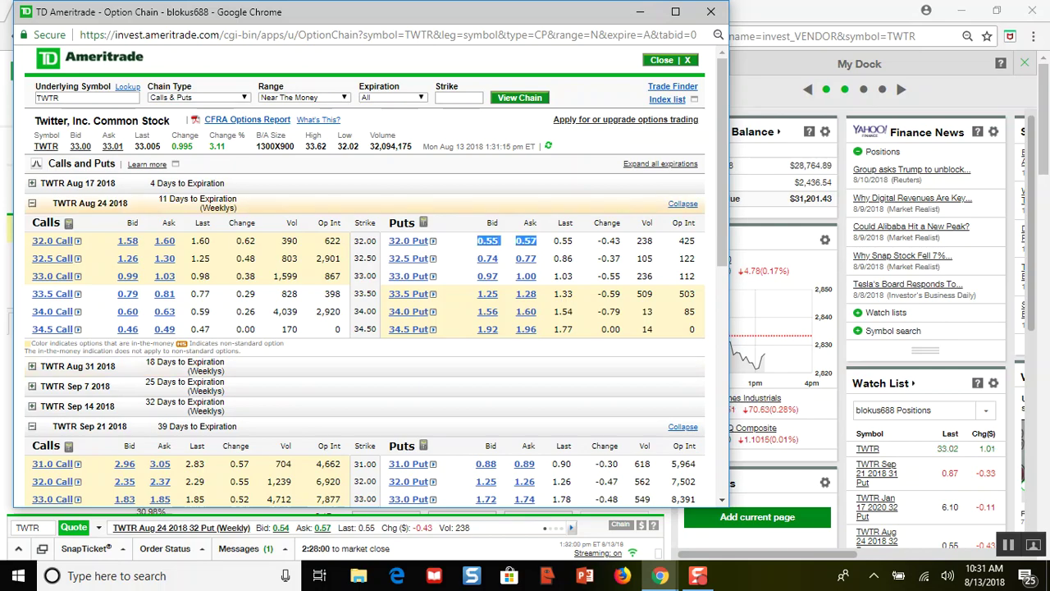
left_click(682, 204)
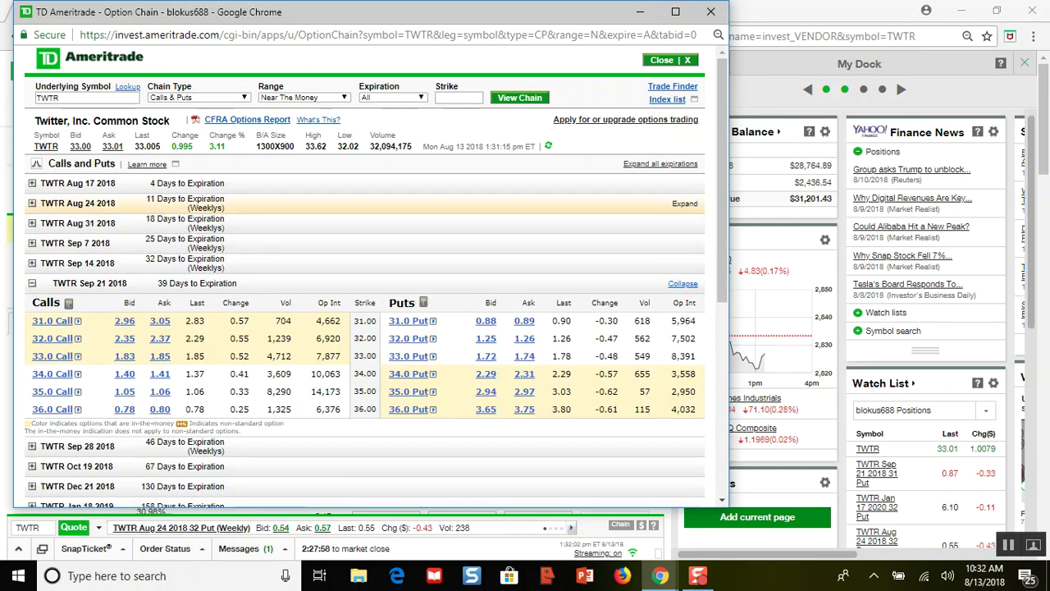
left_click_drag(474, 321, 536, 321)
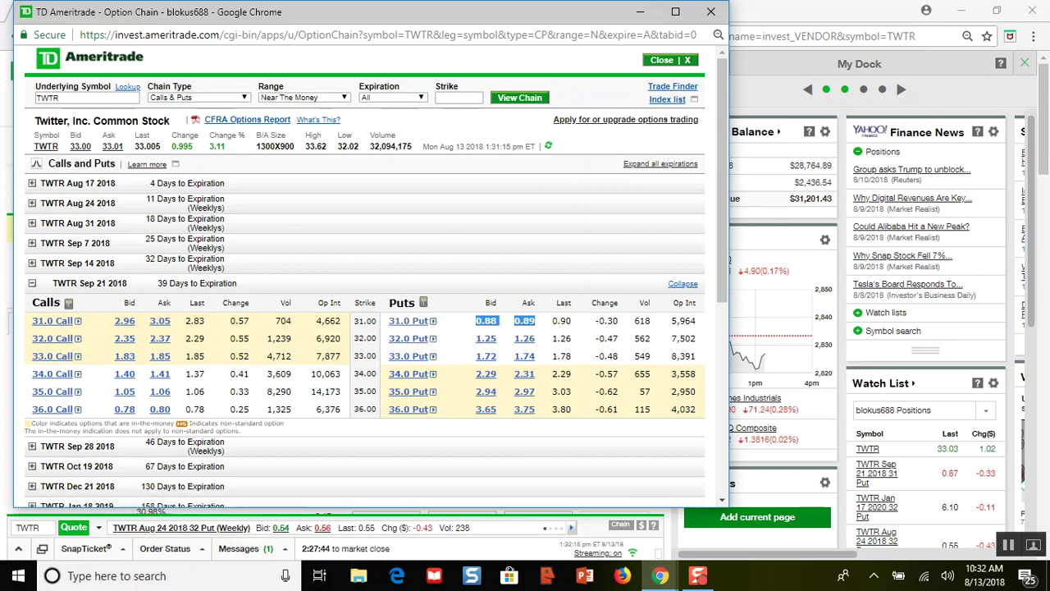
left_click_drag(389, 320, 698, 320)
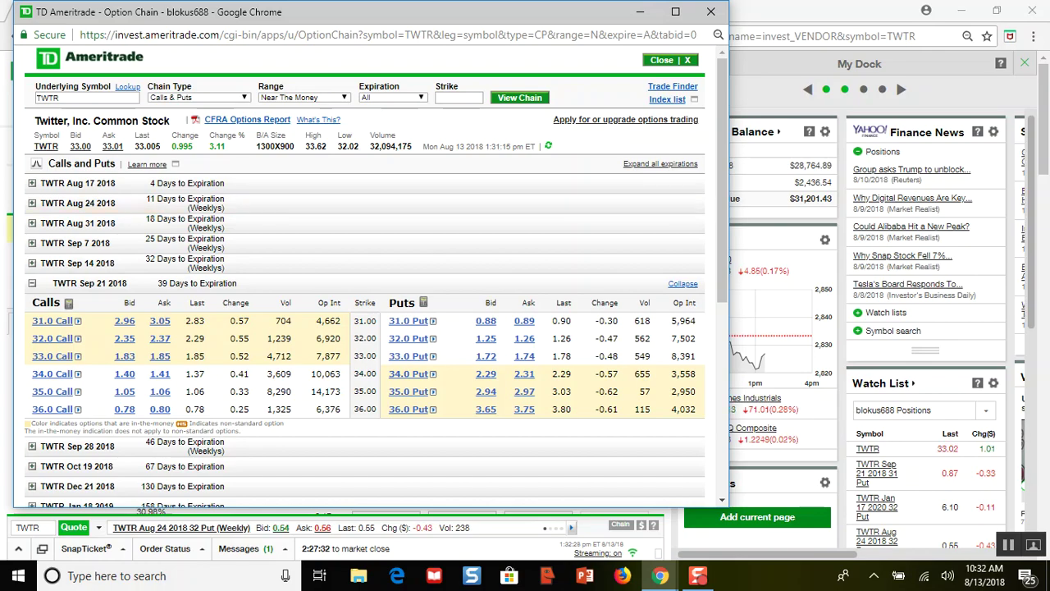
left_click(662, 60)
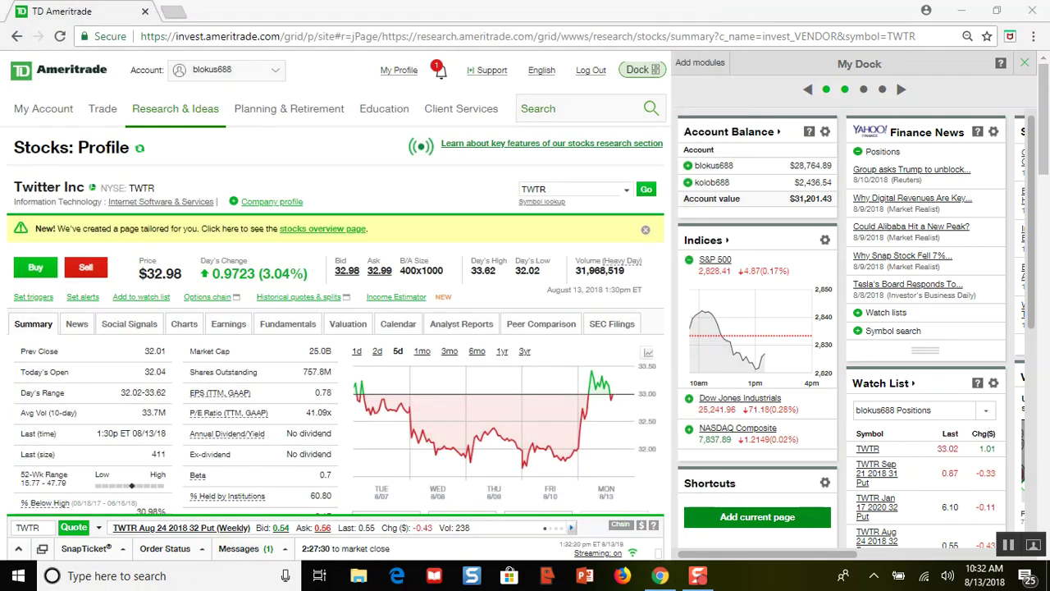
Step: Go back to the account overview and open the Citron news article from TWTR's profile
mouse_move(43, 109)
left_click(74, 140)
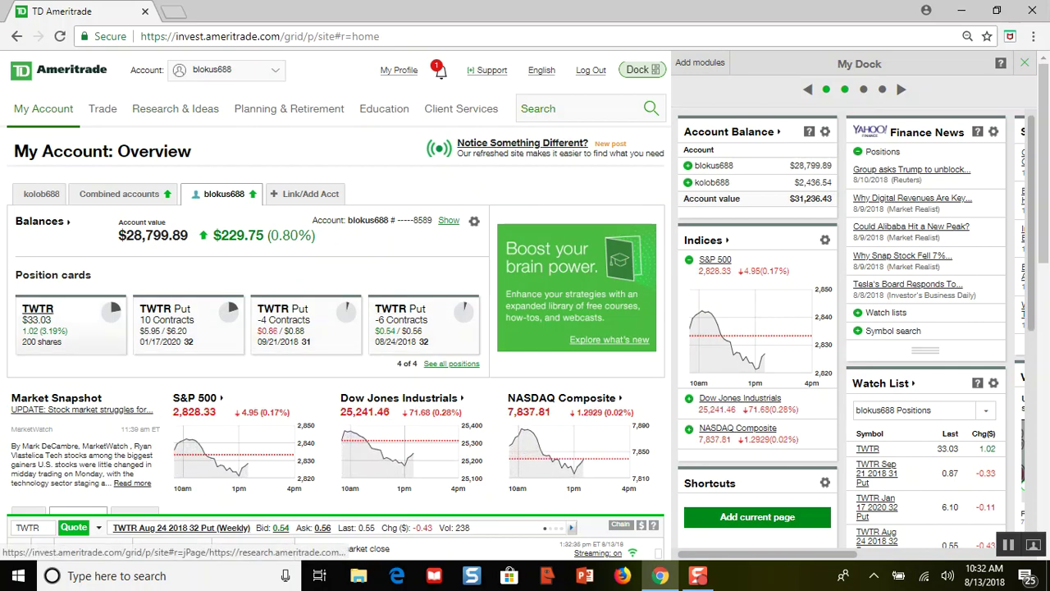
left_click(38, 308)
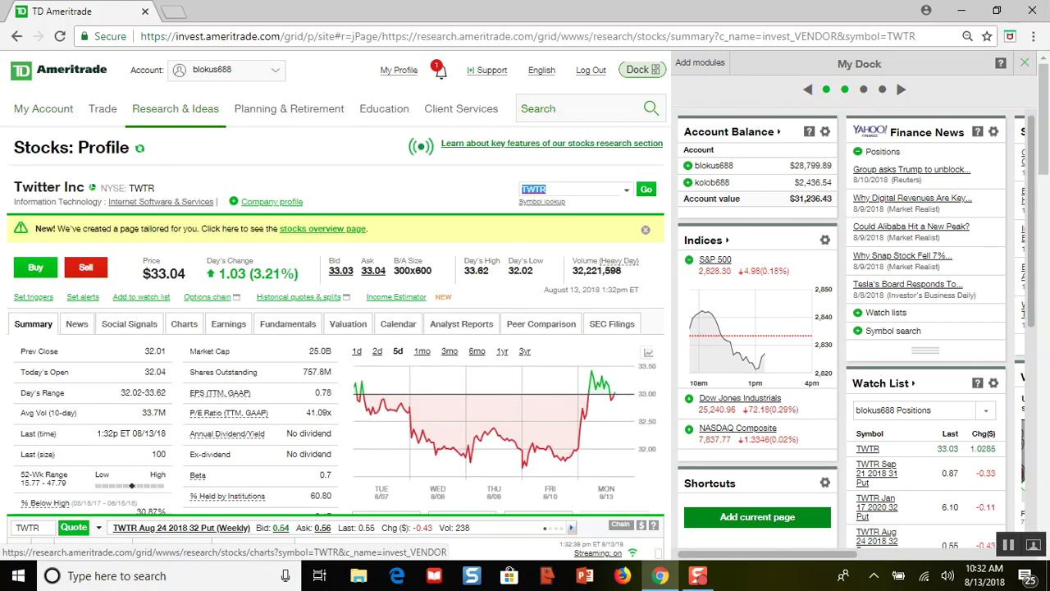
scroll(336, 303, "down", 5)
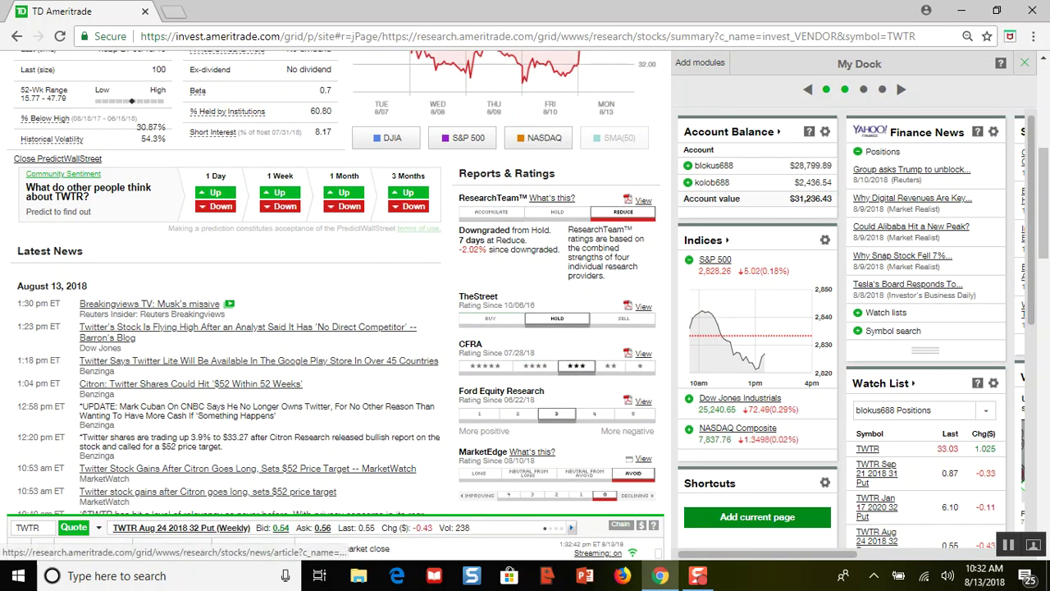
left_click(190, 383)
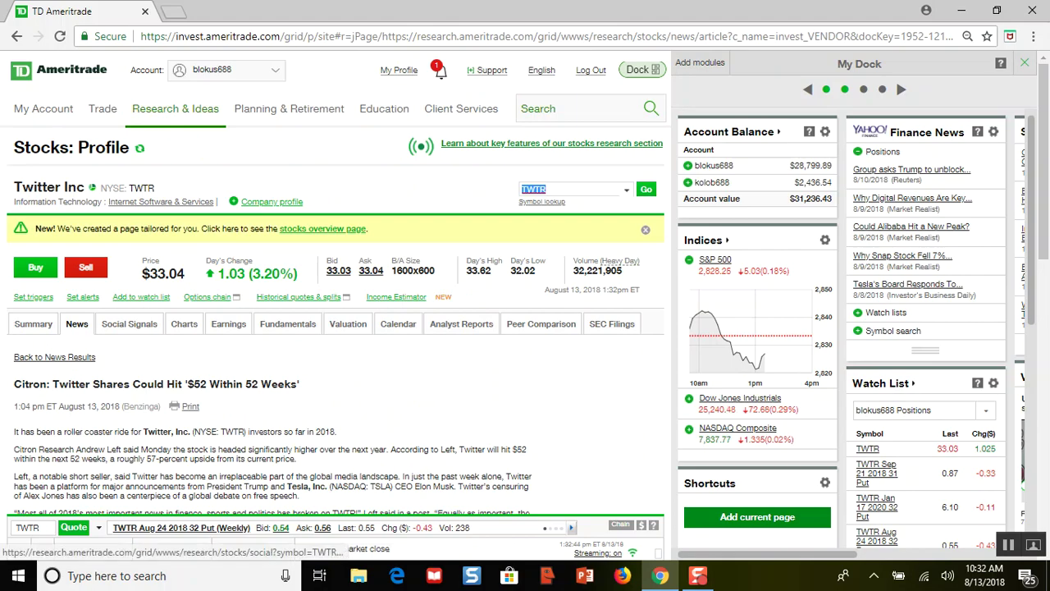
Step: Read through the Twitter article, then return to My Account Overview
scroll(129, 324, "down", 2)
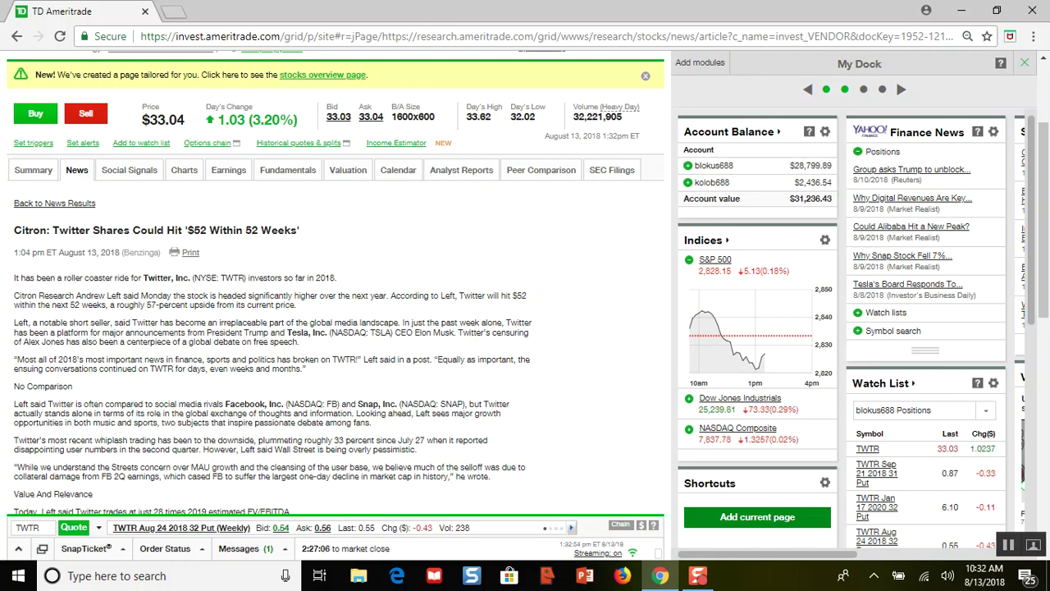
scroll(336, 287, "up", 2)
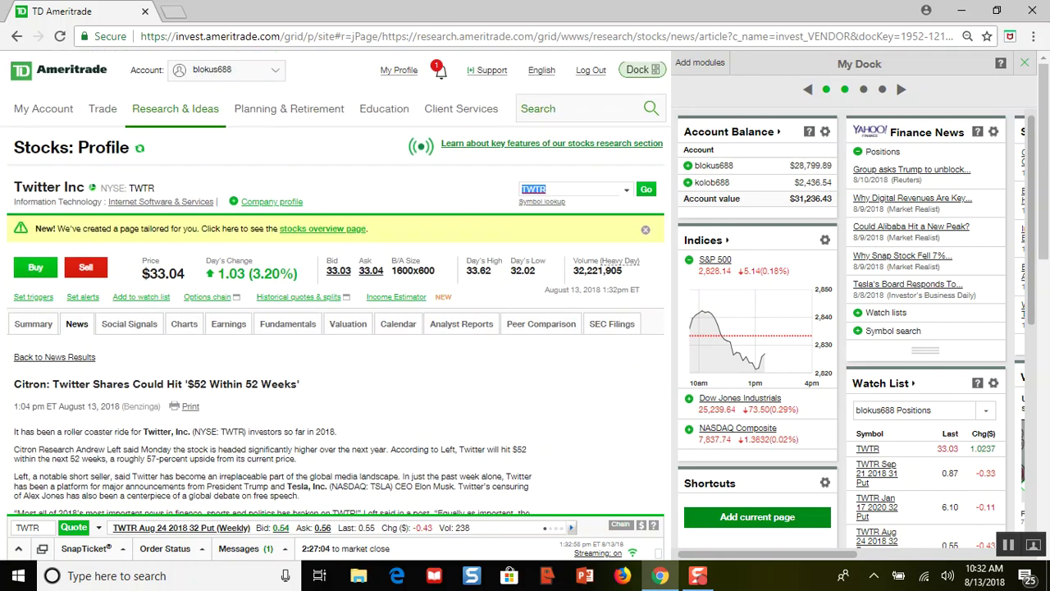
mouse_move(43, 108)
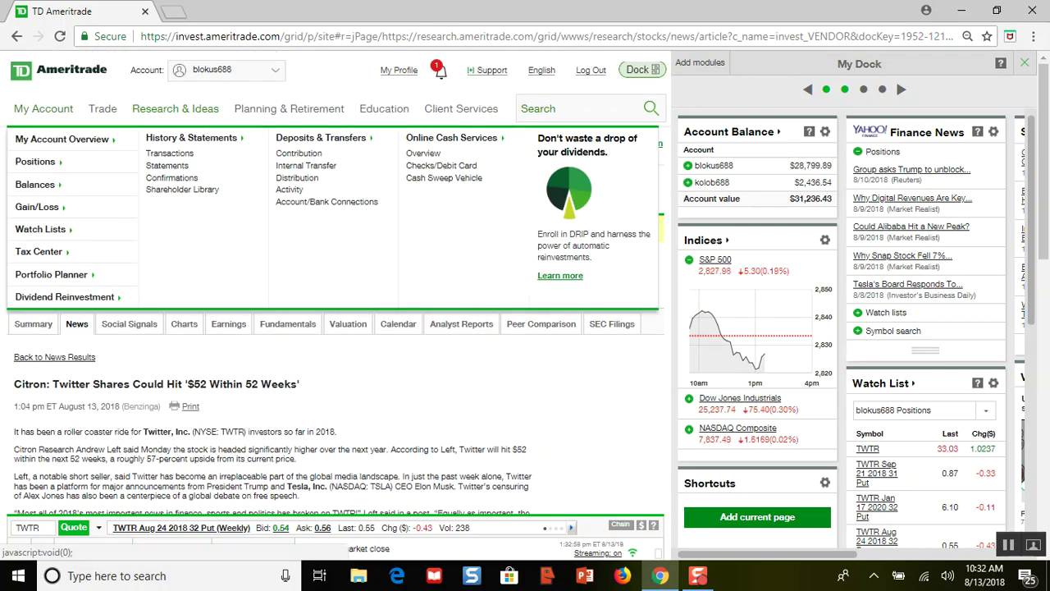
left_click(61, 139)
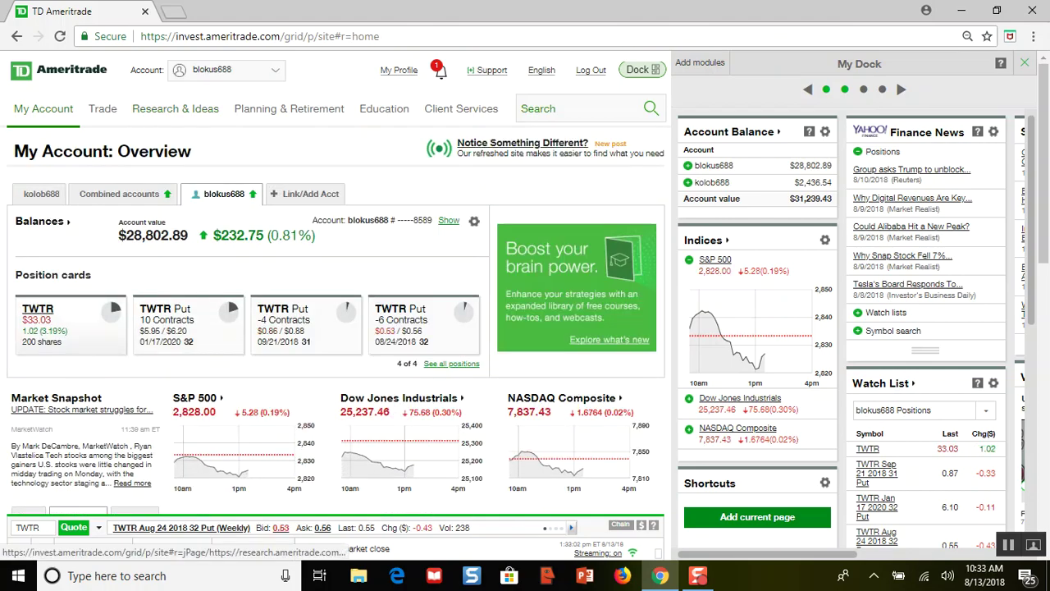
Step: Open TWTR's Charts, change the interval to 1 minute, and turn on trendline drawing
left_click(38, 309)
left_click(183, 323)
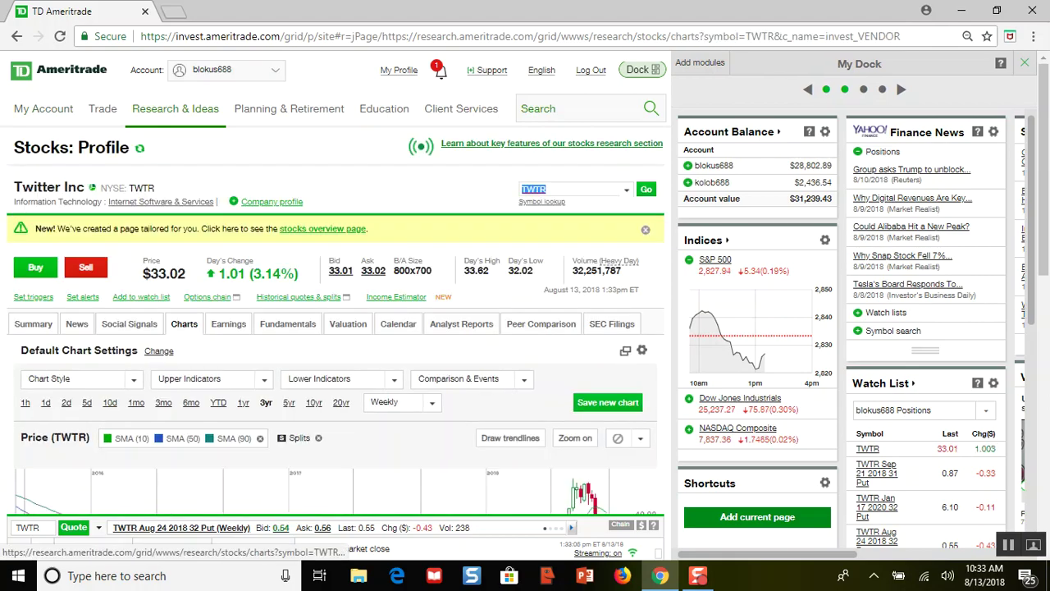
scroll(328, 369, "down", 2)
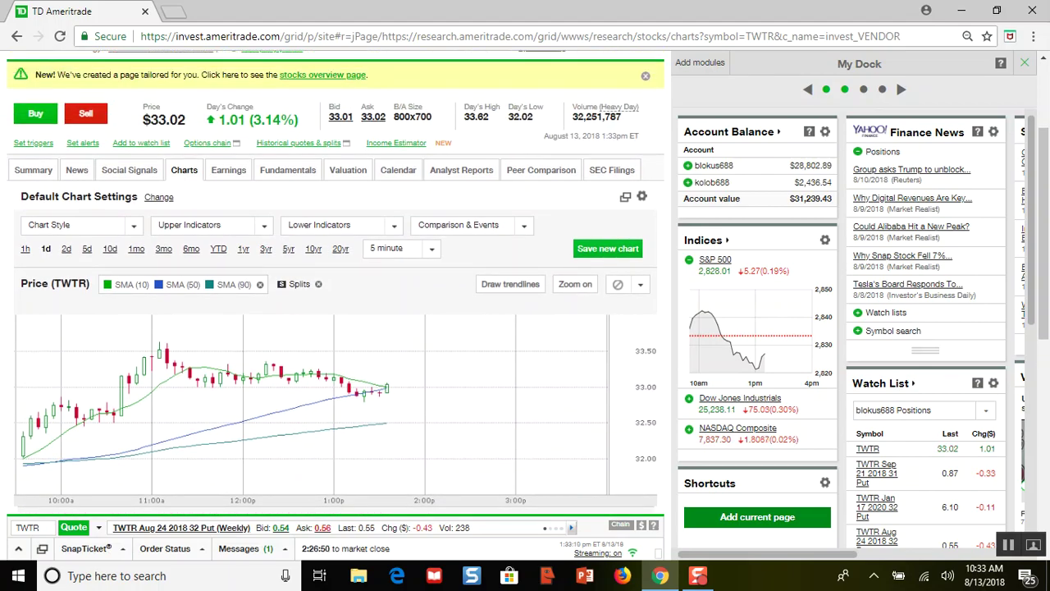
left_click(402, 248)
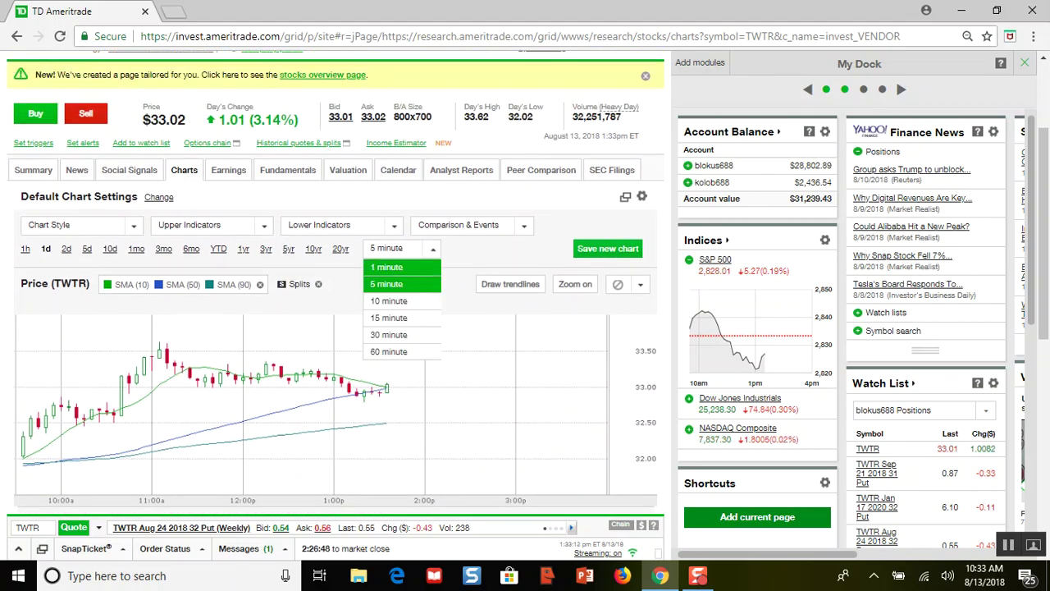
left_click(385, 266)
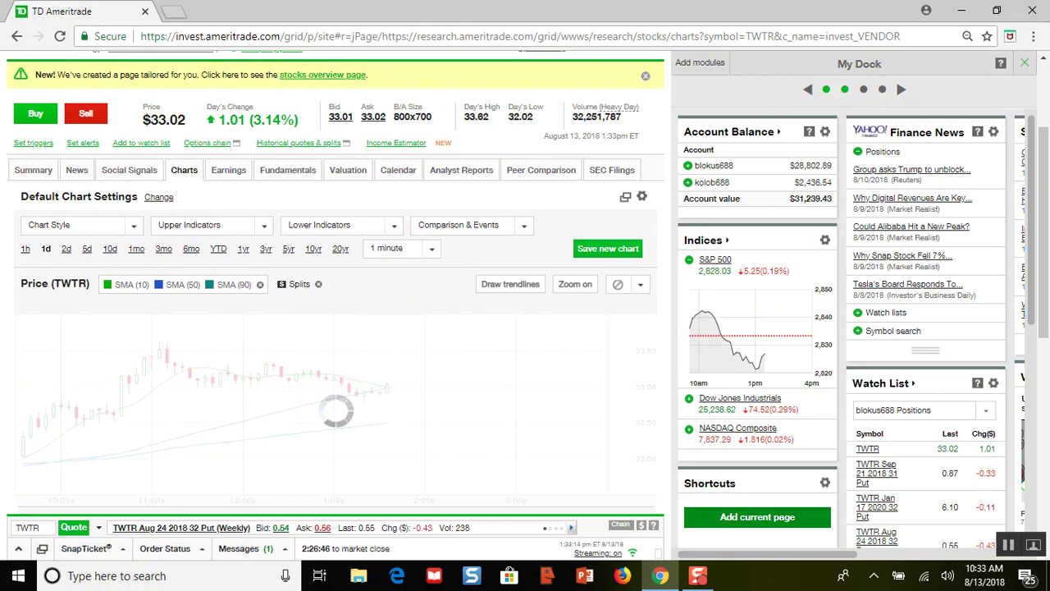
scroll(508, 287, "down", 1)
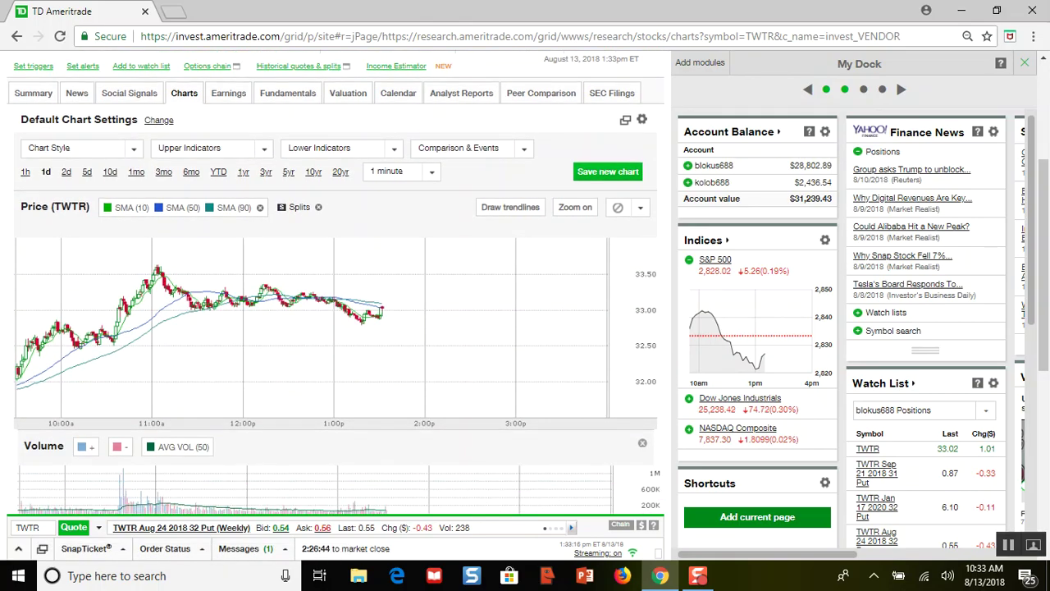
left_click(512, 207)
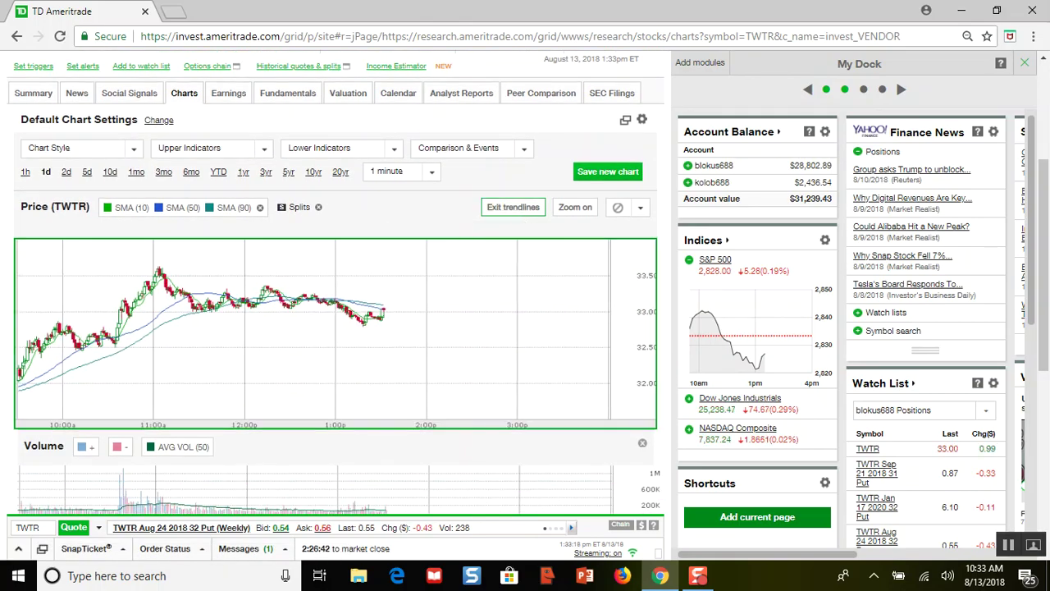
Step: Draw a trial trendline, adjust its end onto the morning rise, then clear it
mouse_move(84, 376)
left_mouse_down()
mouse_move(383, 392)
mouse_move(342, 377)
mouse_move(383, 379)
left_mouse_up()
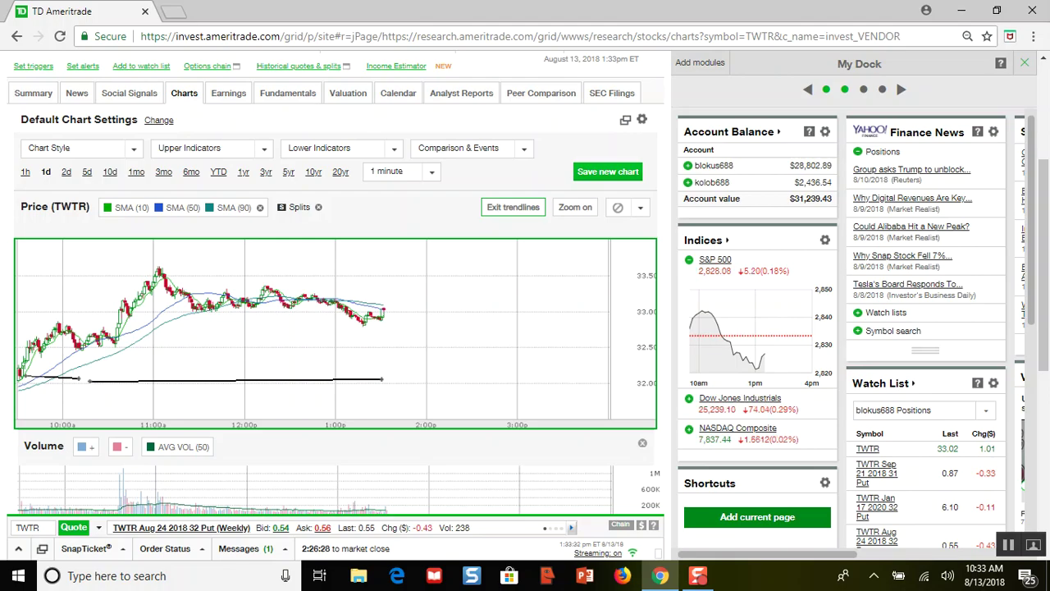
left_click_drag(23, 376, 97, 330)
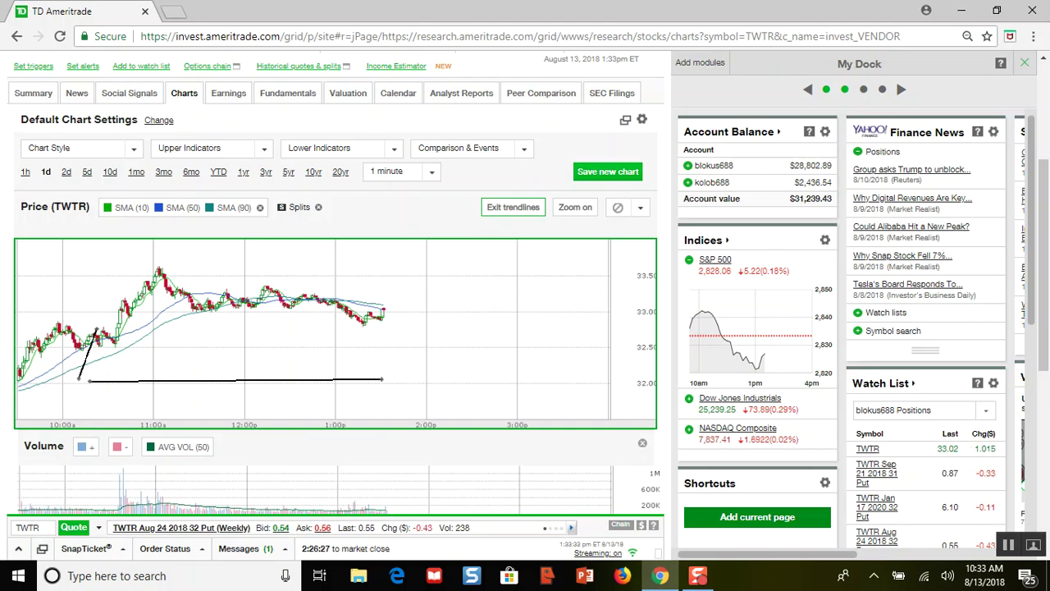
left_click(513, 207)
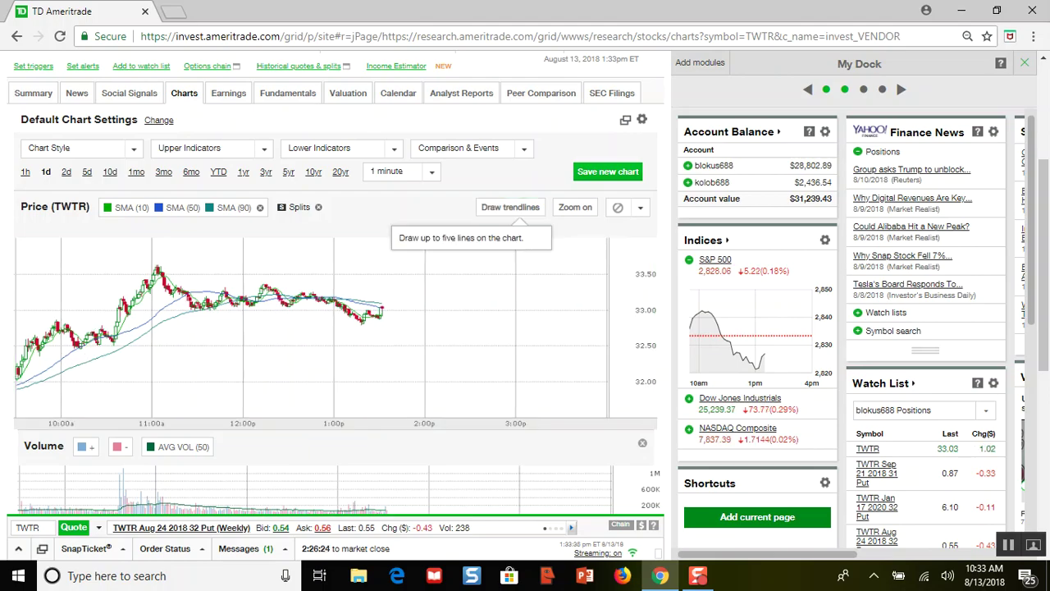
Step: Draw a rising trendline under the morning lows and a short flat line near 1 pm
left_click(511, 206)
left_click_drag(33, 383, 191, 316)
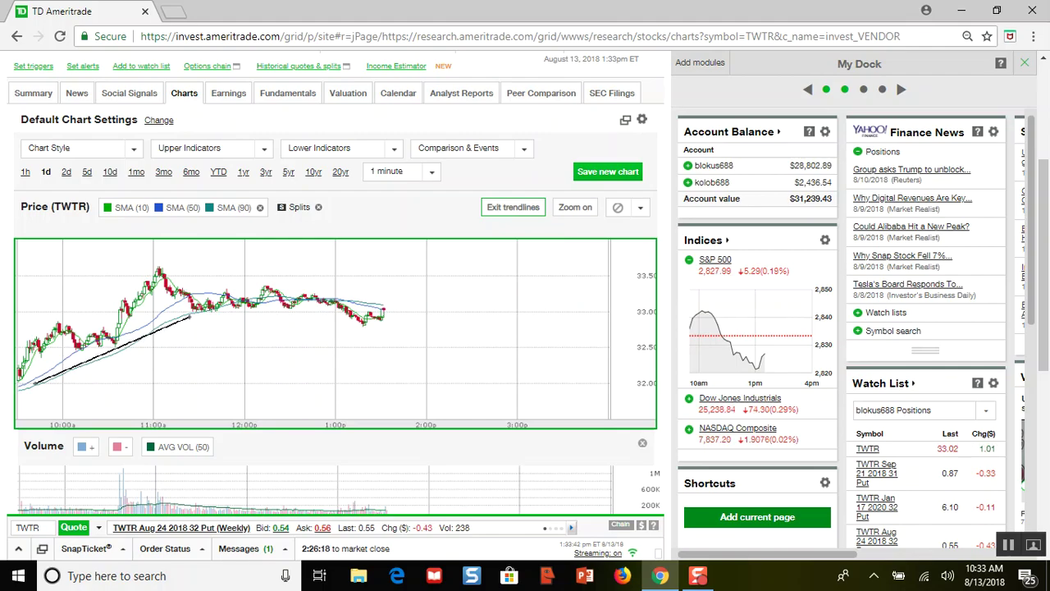
left_click_drag(333, 316, 383, 316)
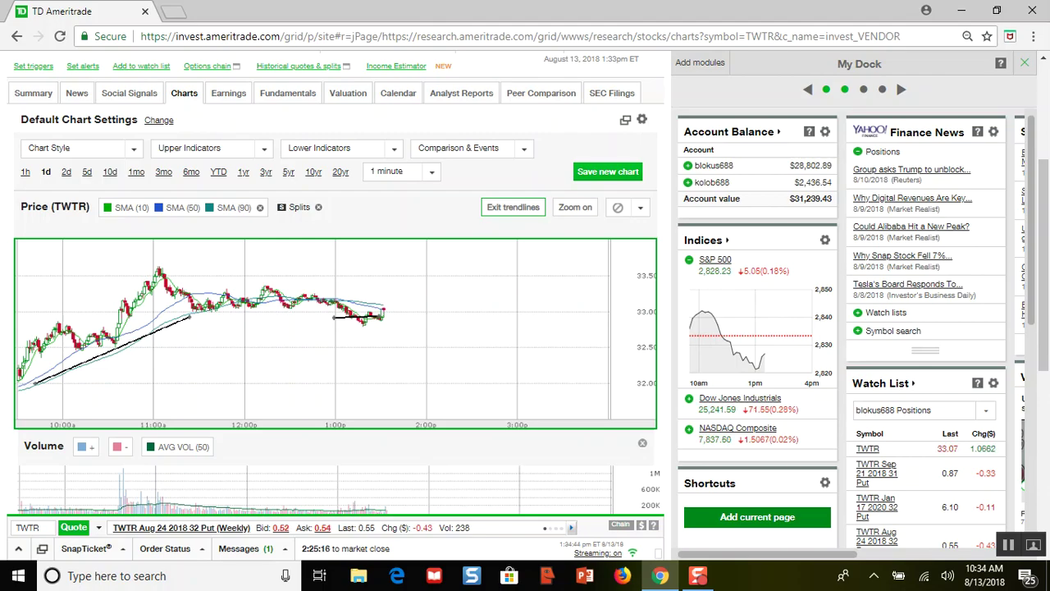
scroll(43, 109, "up", 3)
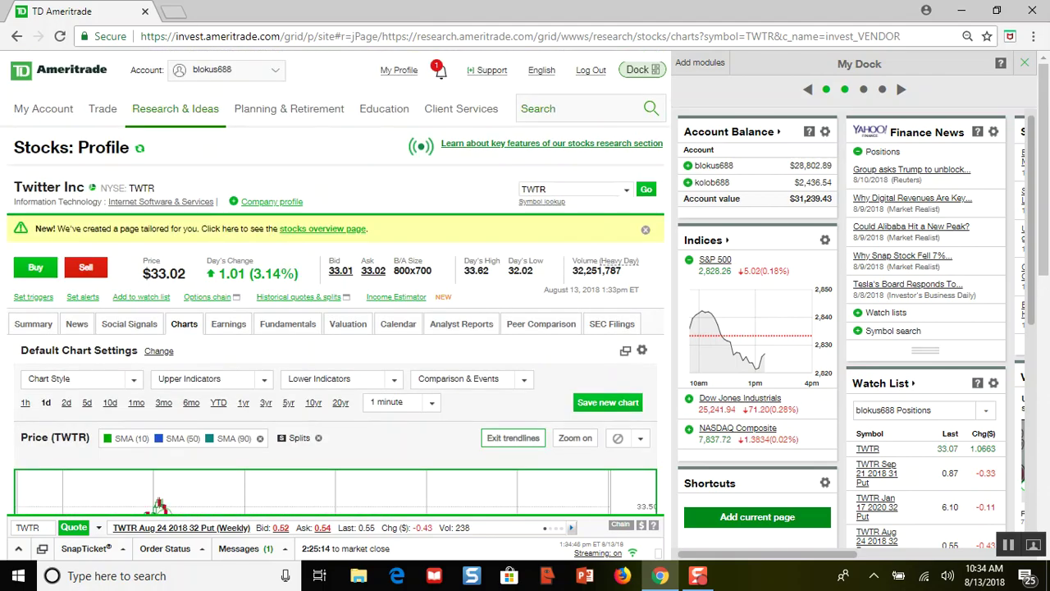
Step: Go to the account overview and bring up link options for the transaction history
left_click(43, 108)
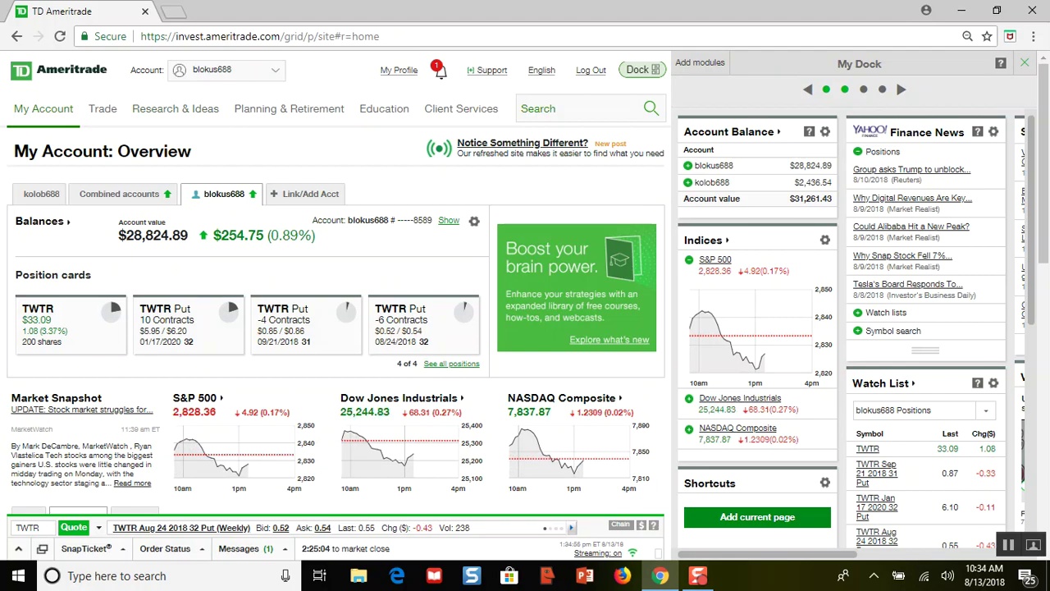
mouse_move(44, 115)
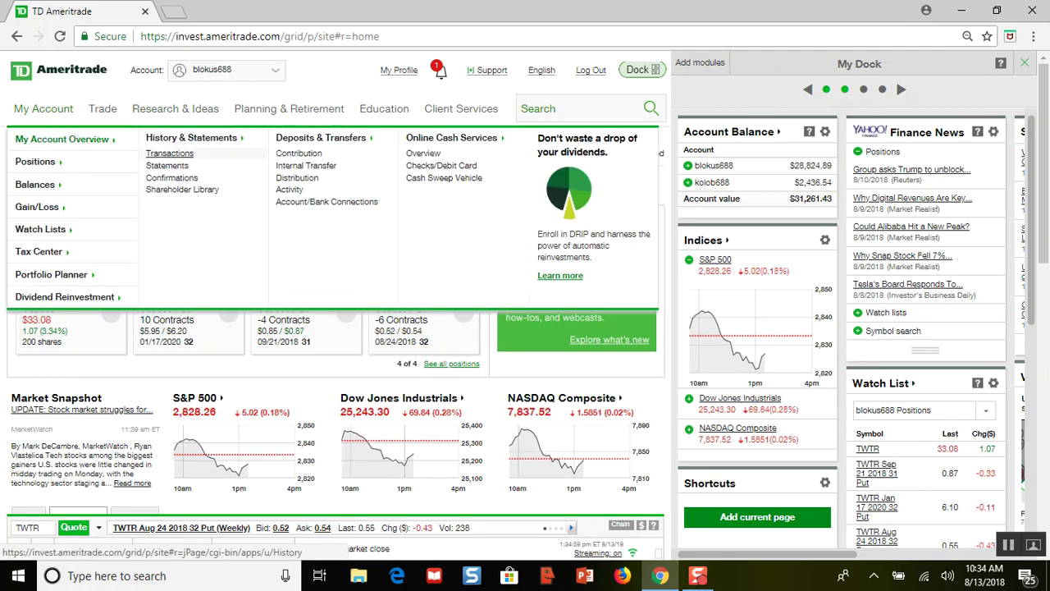
right_click(157, 154)
Step: Open the 8/1–8/13/2018 transaction history and select the four 08/13/2018 TWTR option rows
key("Escape")
left_click(158, 154)
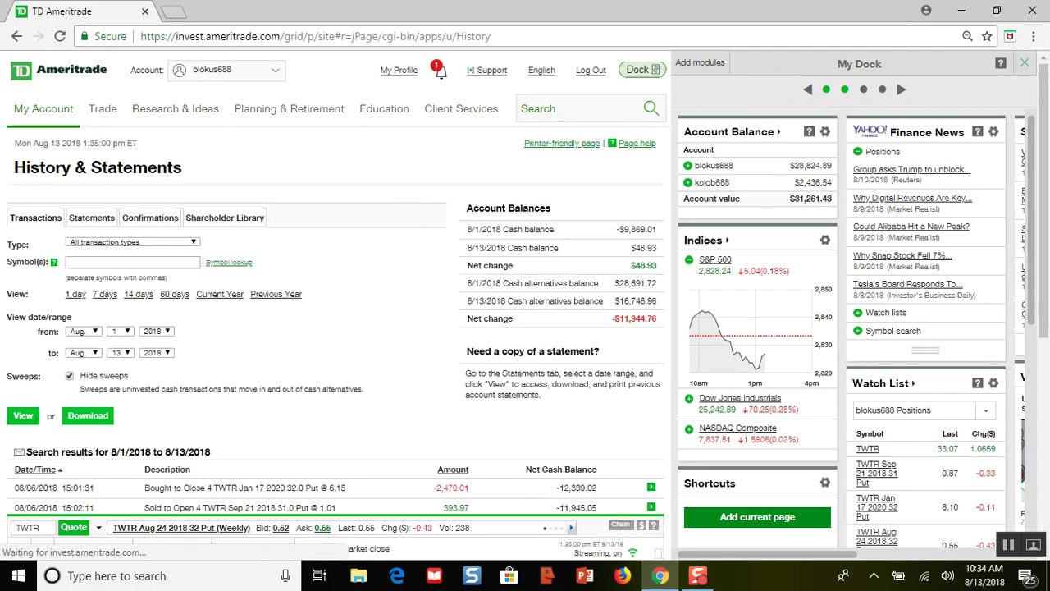
scroll(335, 287, "down", 3)
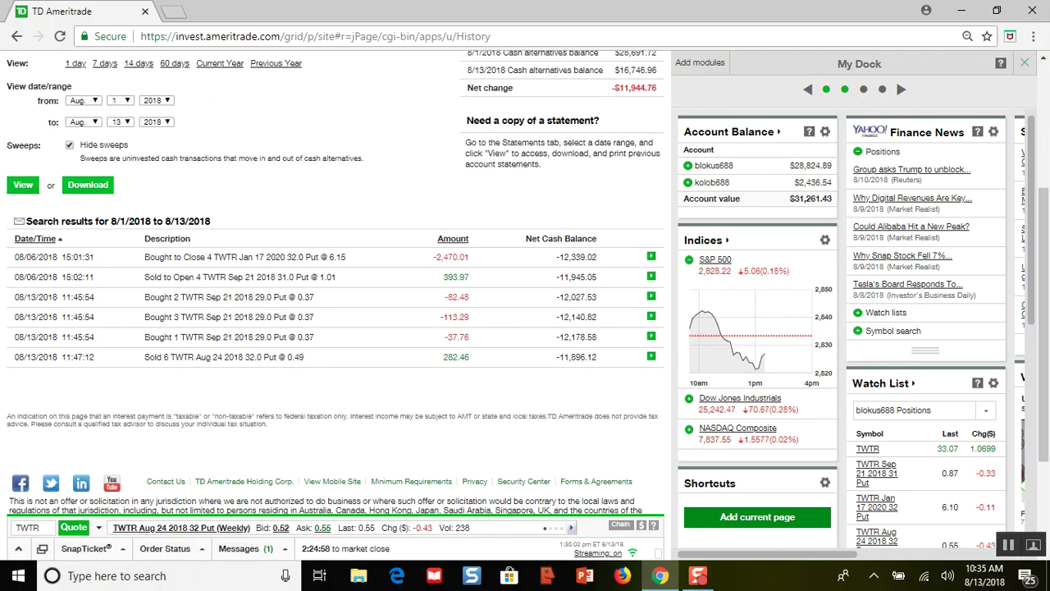
left_click_drag(145, 297, 599, 357)
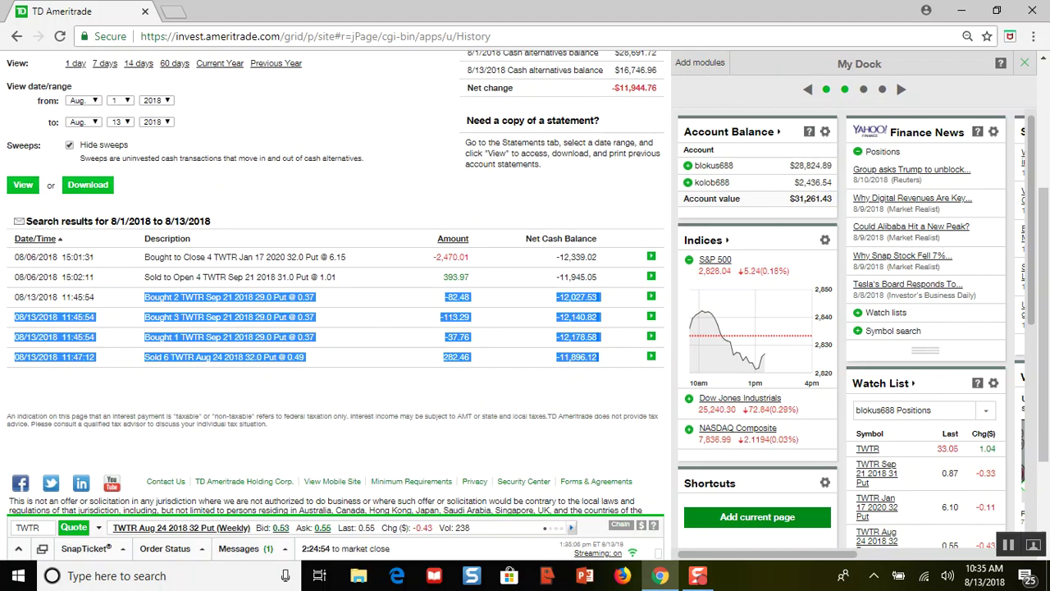
scroll(335, 288, "up", 3)
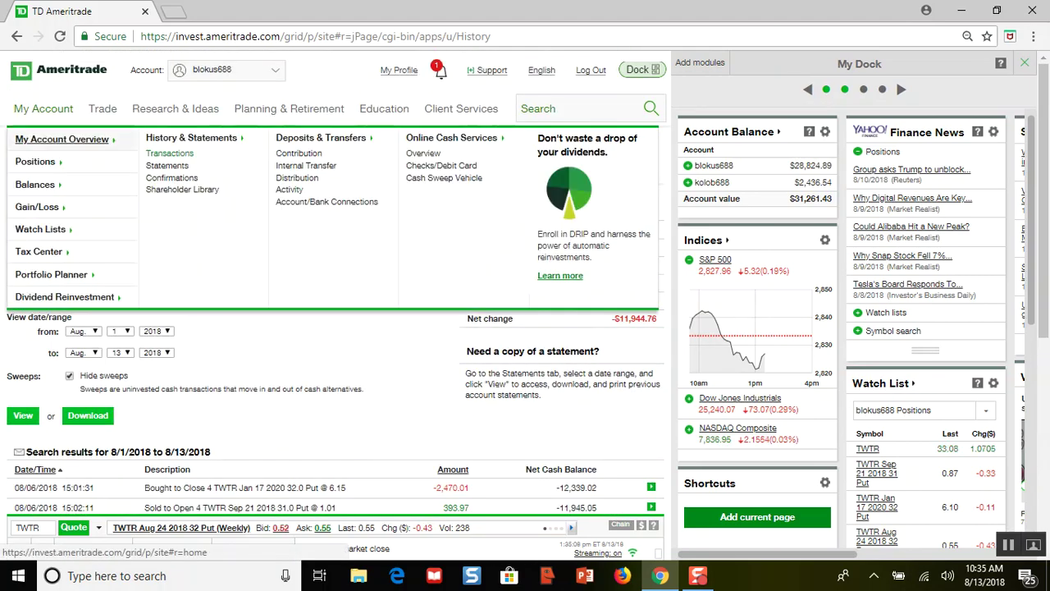
Step: Log out of TD Ameritrade and load the Finviz website
left_click(42, 108)
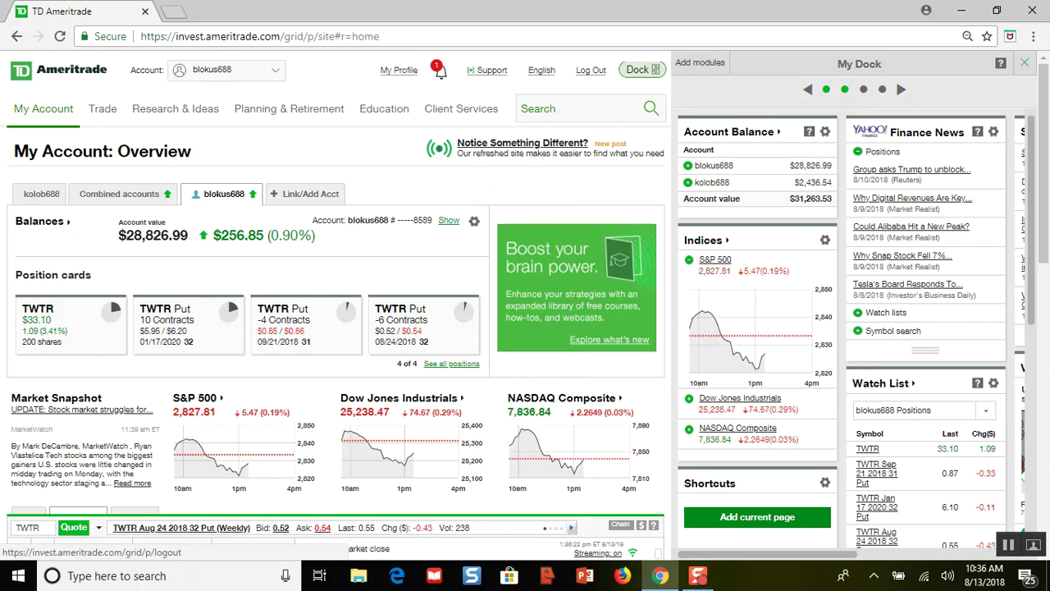
left_click(590, 69)
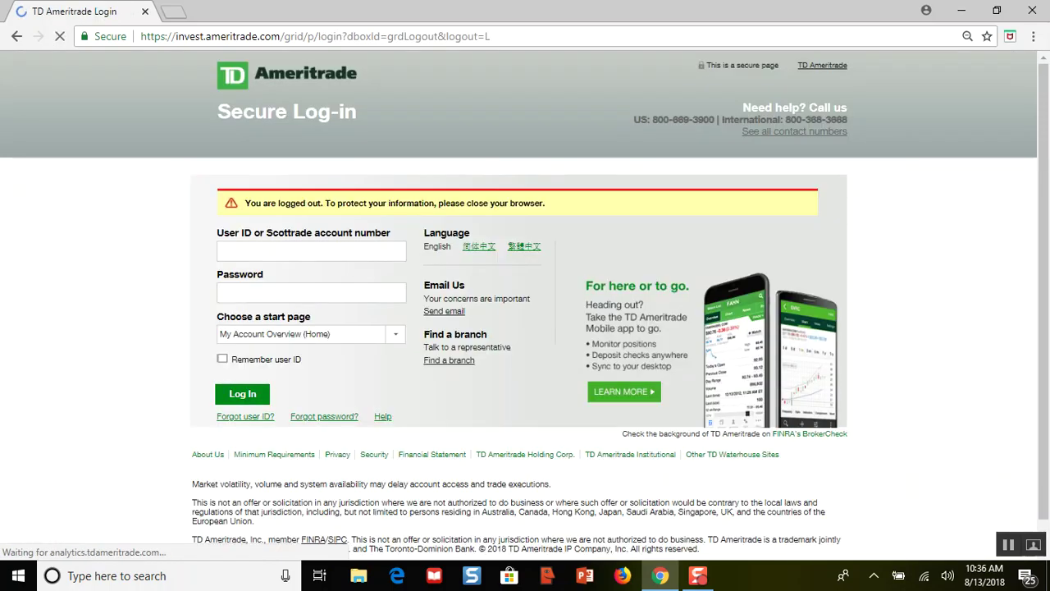
key("ctrl+l")
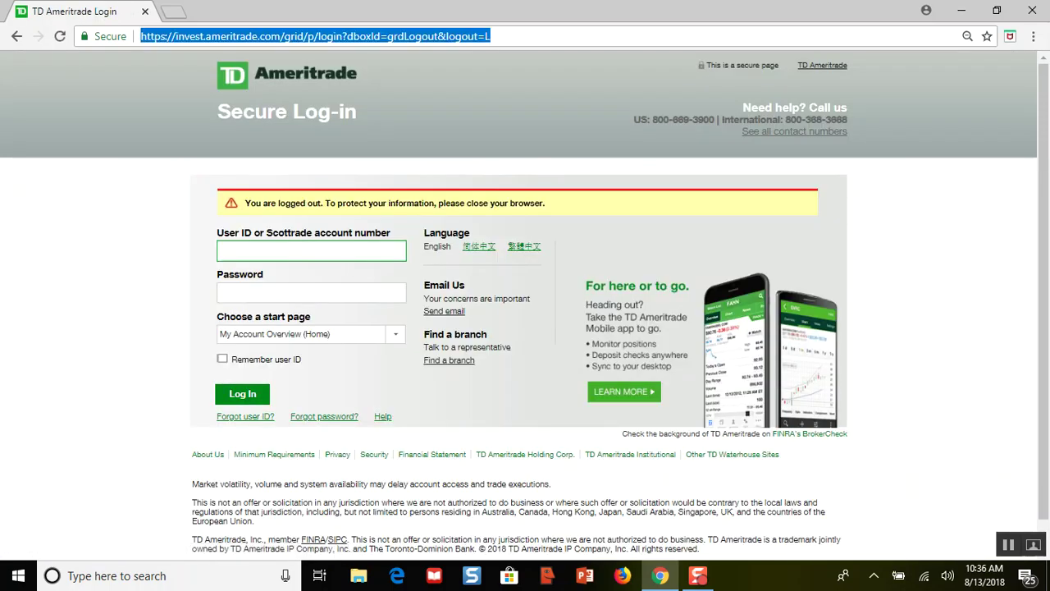
type("finv")
key("Return")
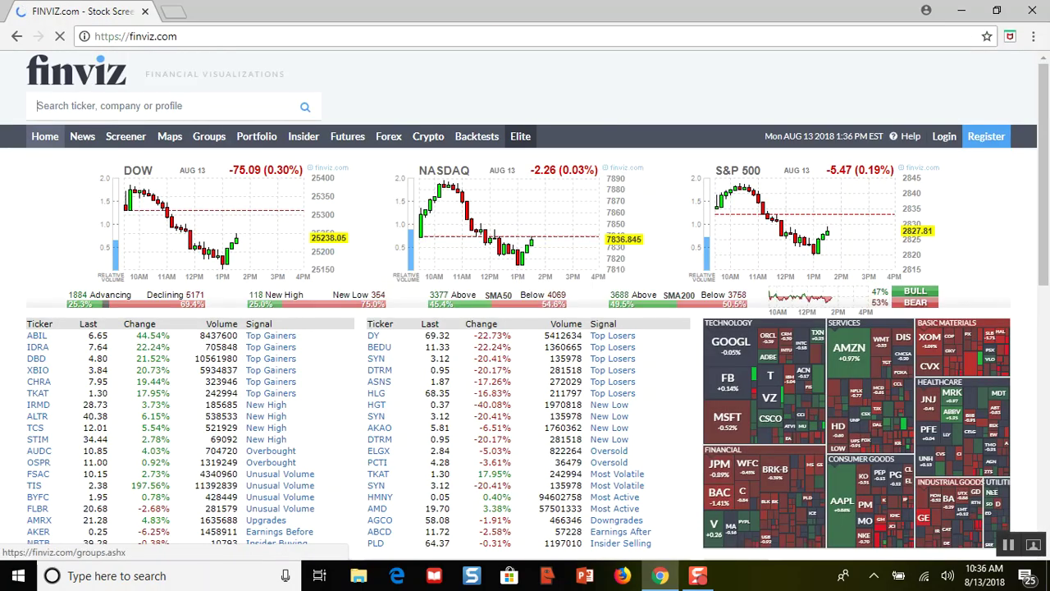
Step: Open the Finviz screener and filter to dividend yields above 5%
left_click(126, 136)
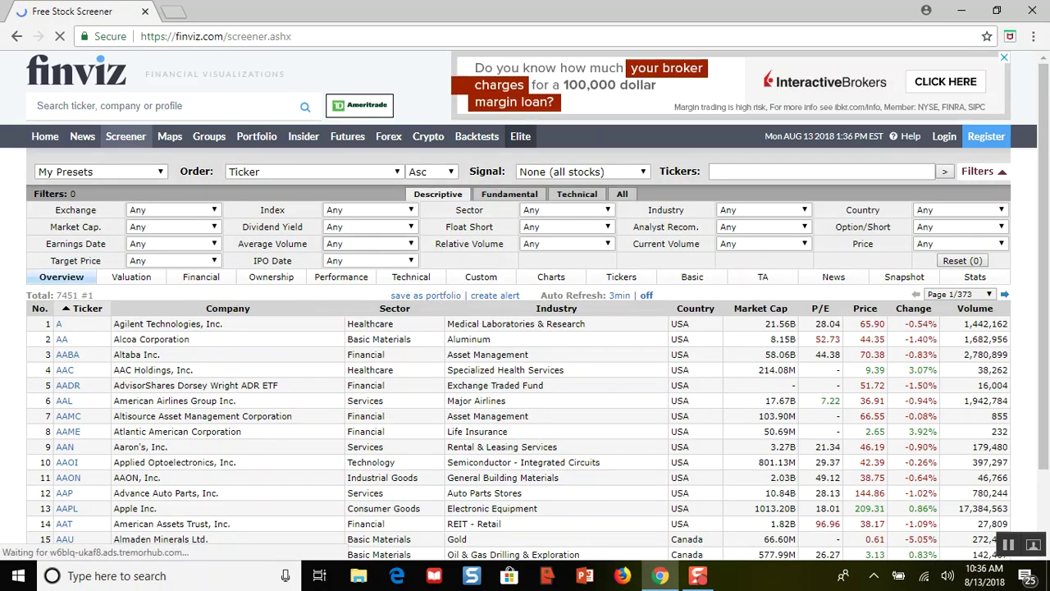
left_click(369, 227)
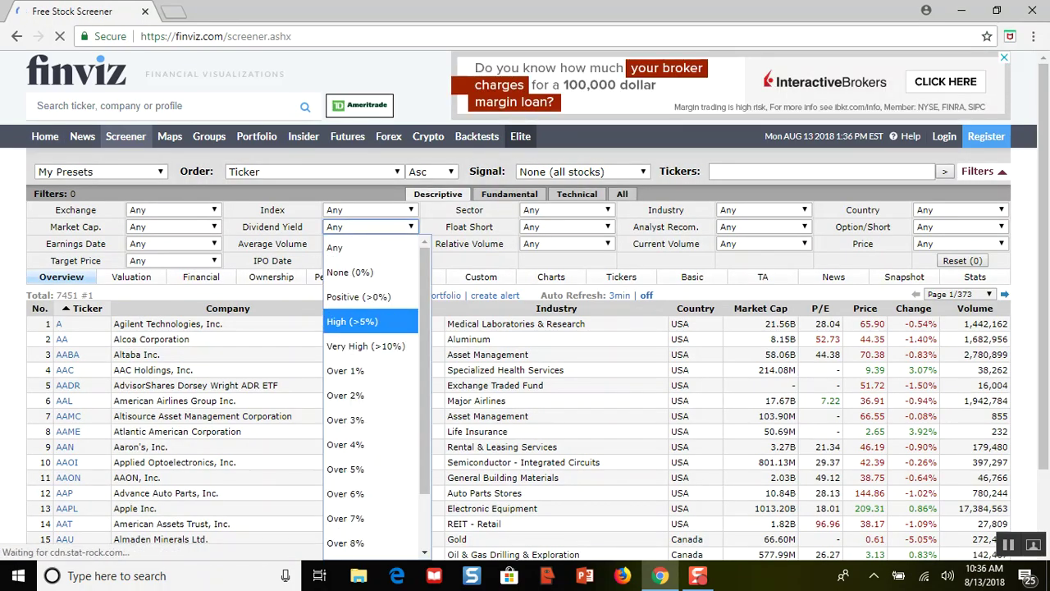
left_click(352, 321)
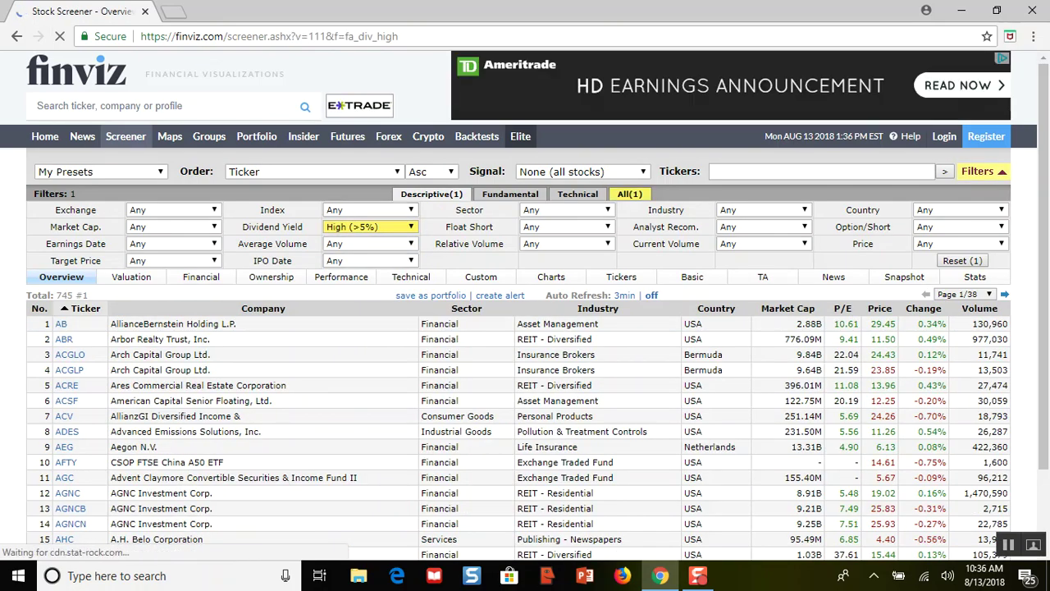
Step: Add the Large ($10bln to $200bln) market cap filter and switch to Financial columns
left_click(173, 226)
key("Down")
key("Down")
key("Down")
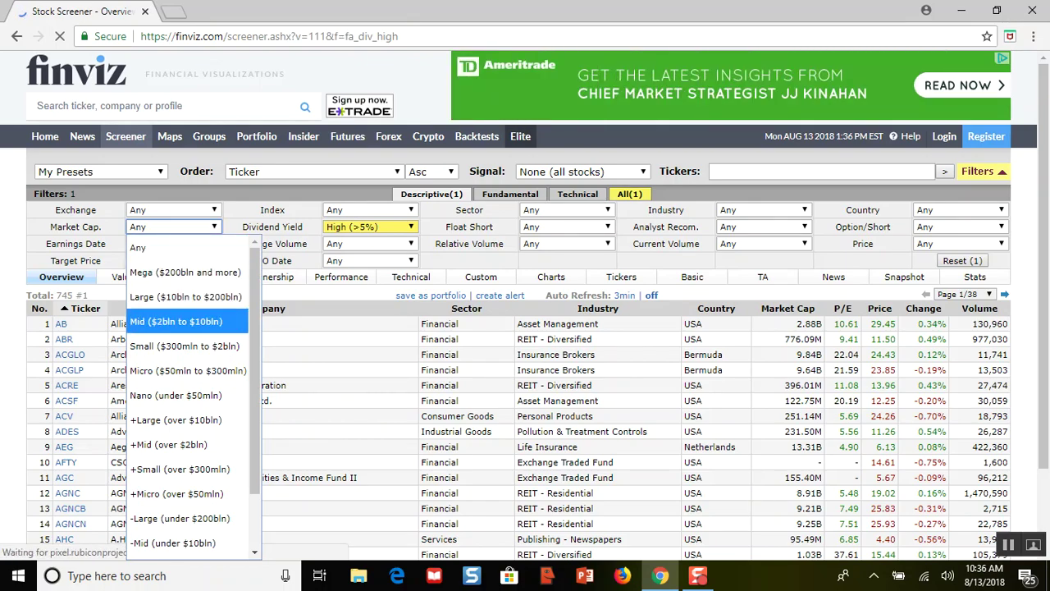
key("Up")
key("Return")
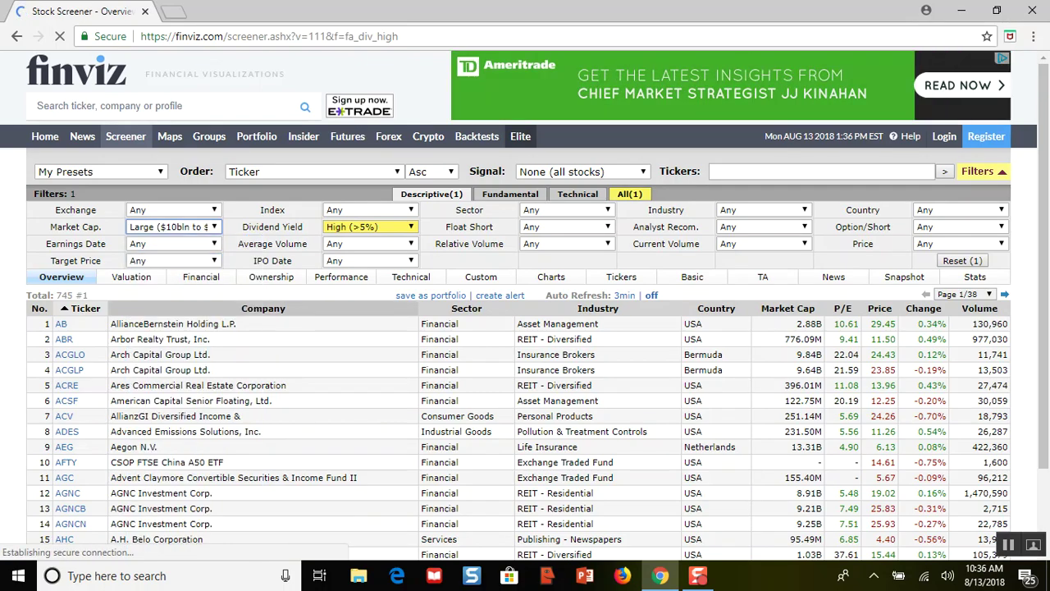
scroll(525, 278, "down", 1)
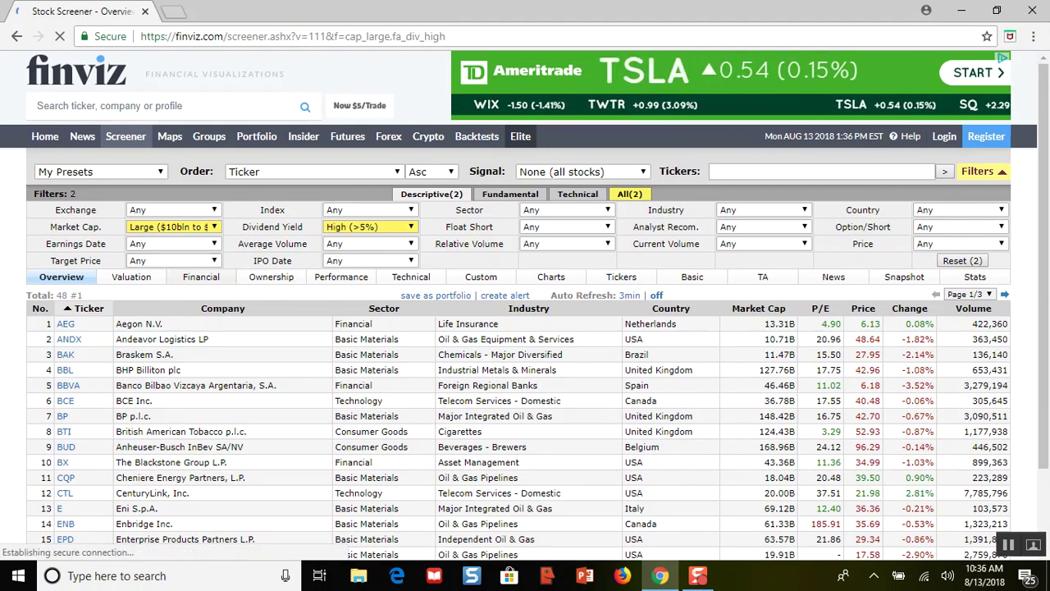
scroll(148, 271, "down", 2)
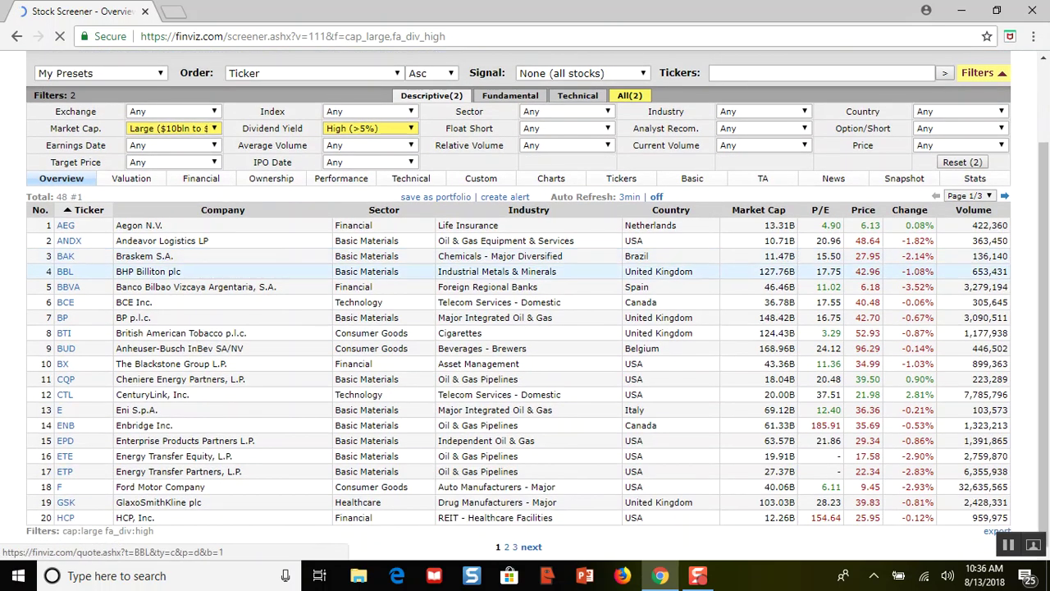
scroll(148, 247, "up", 2)
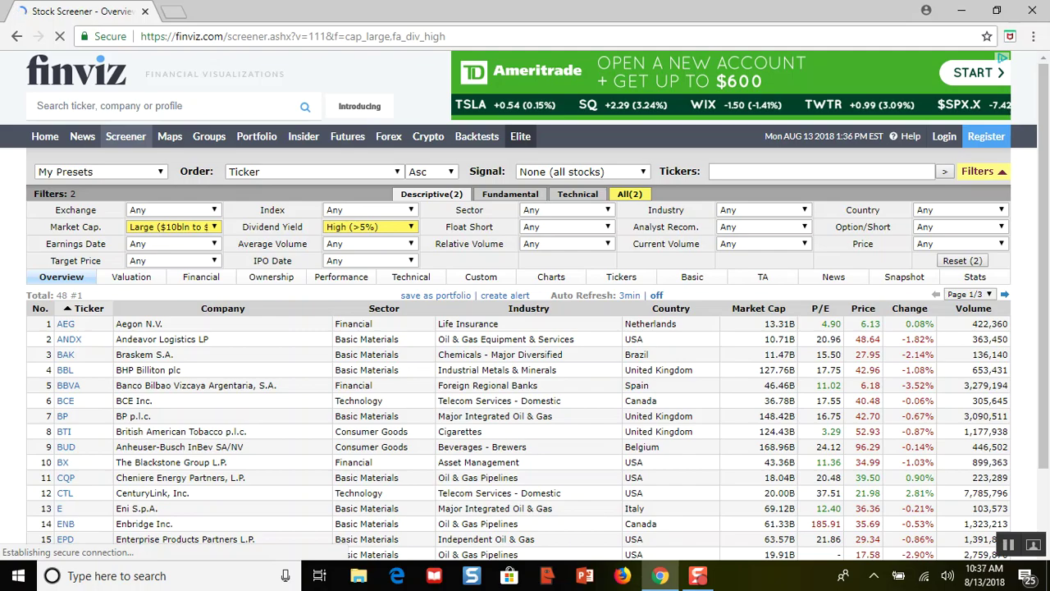
left_click(201, 276)
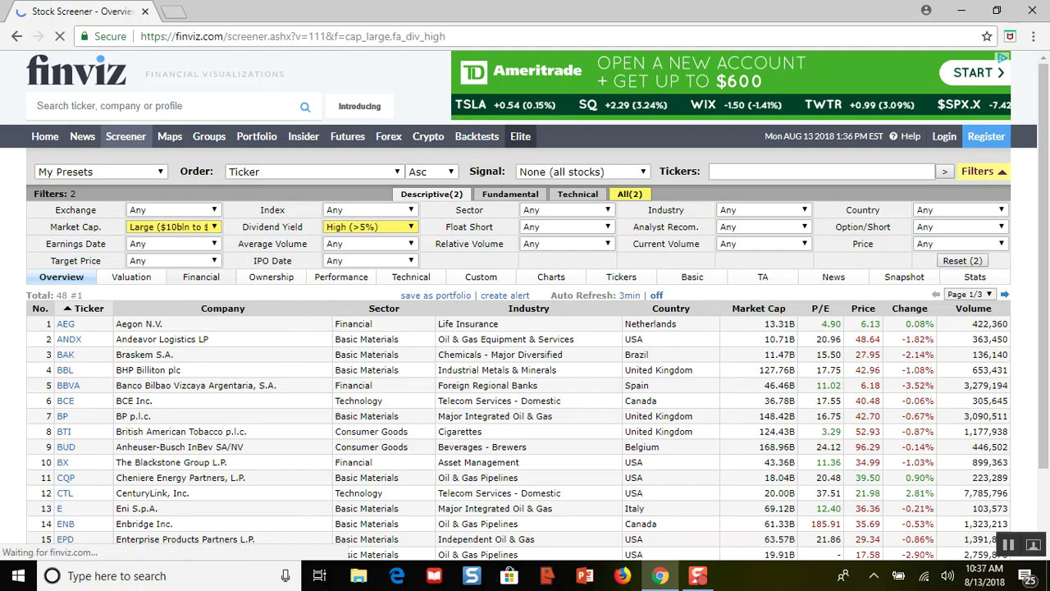
Step: Scan the Financial view of the 48 high-dividend stocks and open Blackstone's BX quote page
scroll(64, 226, "down", 1)
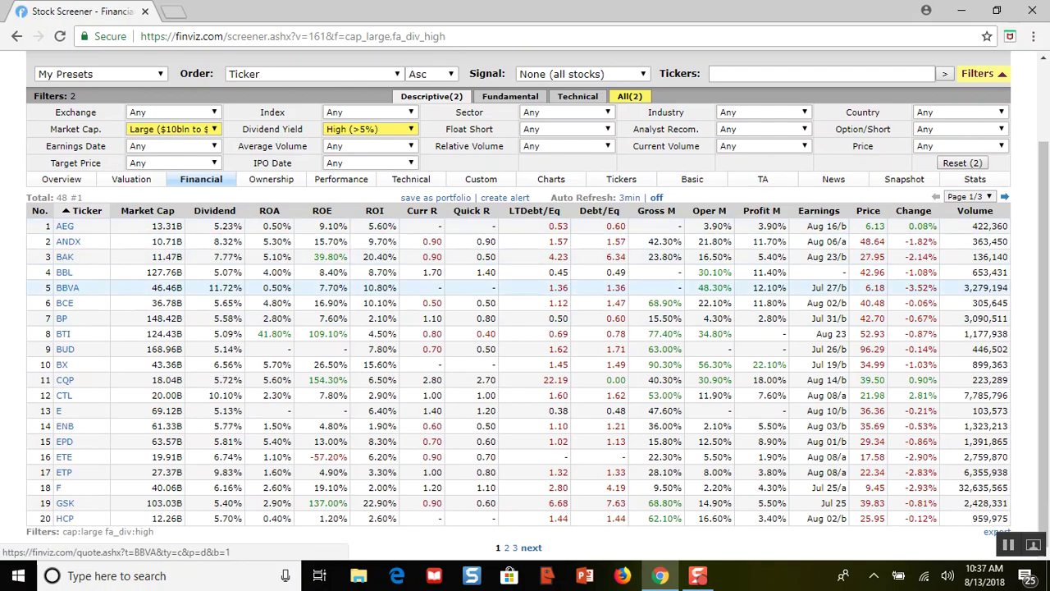
scroll(64, 226, "up", 1)
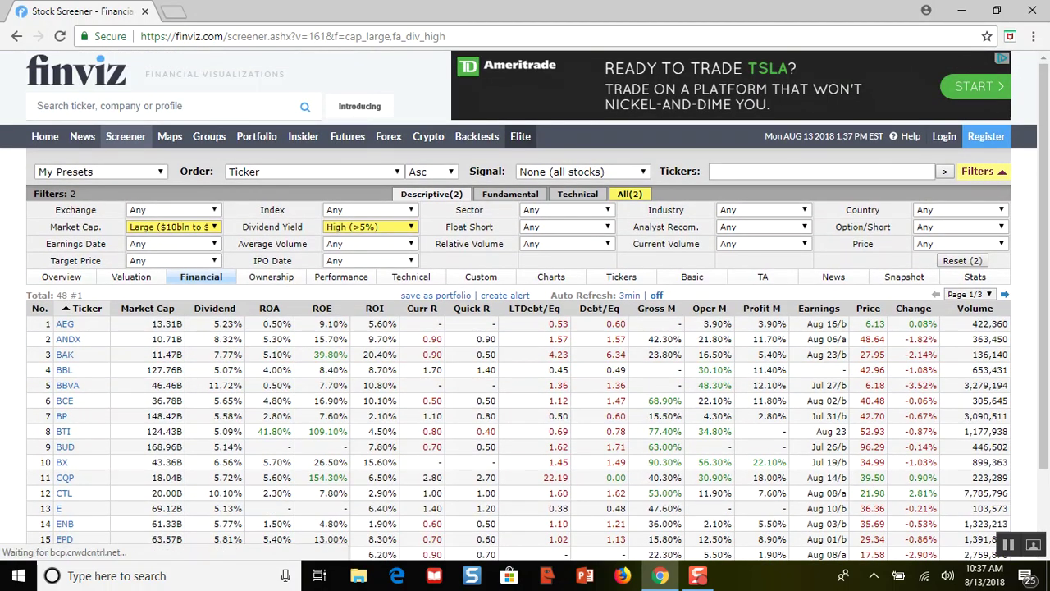
scroll(525, 246, "down", 1)
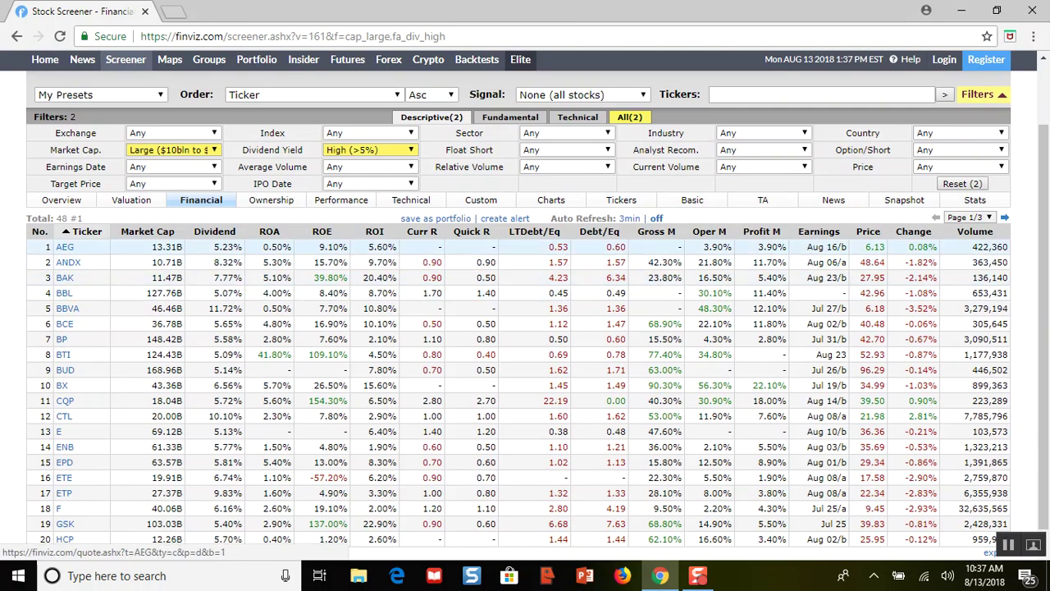
scroll(66, 295, "down", 1)
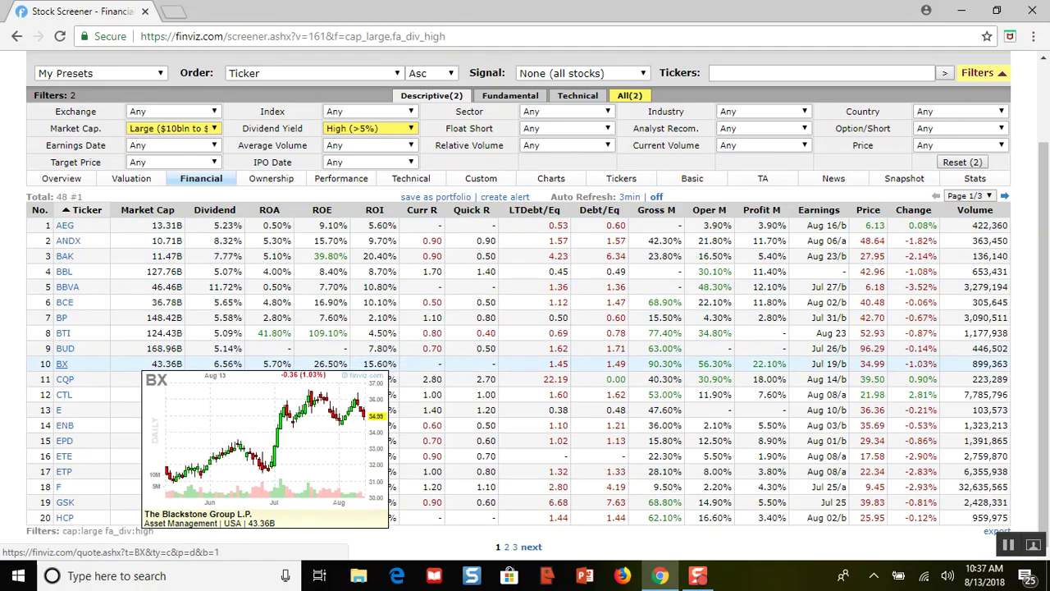
left_click(62, 363)
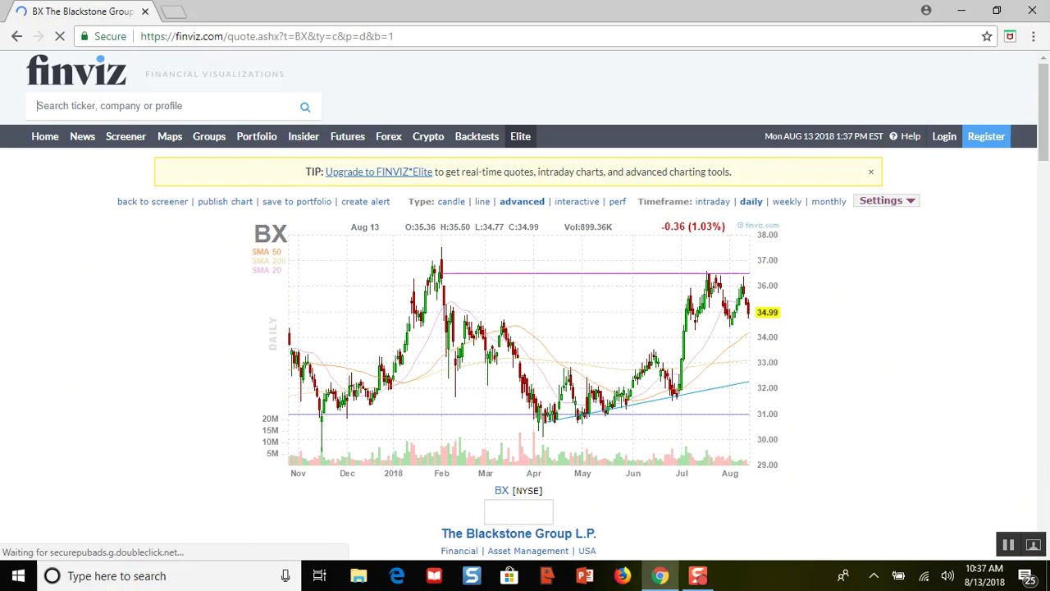
scroll(526, 328, "down", 2)
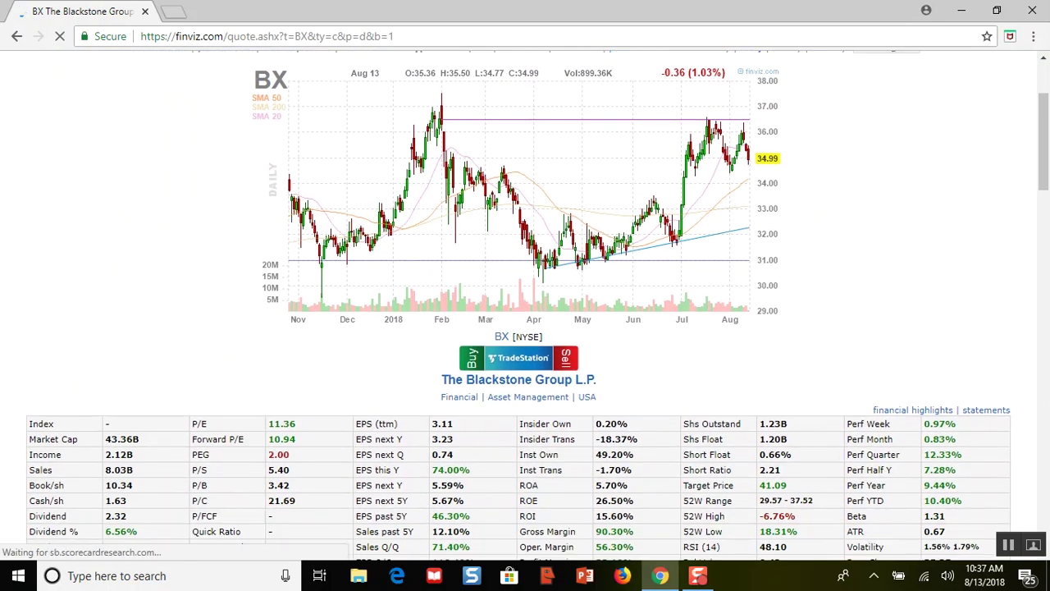
scroll(525, 328, "down", 3)
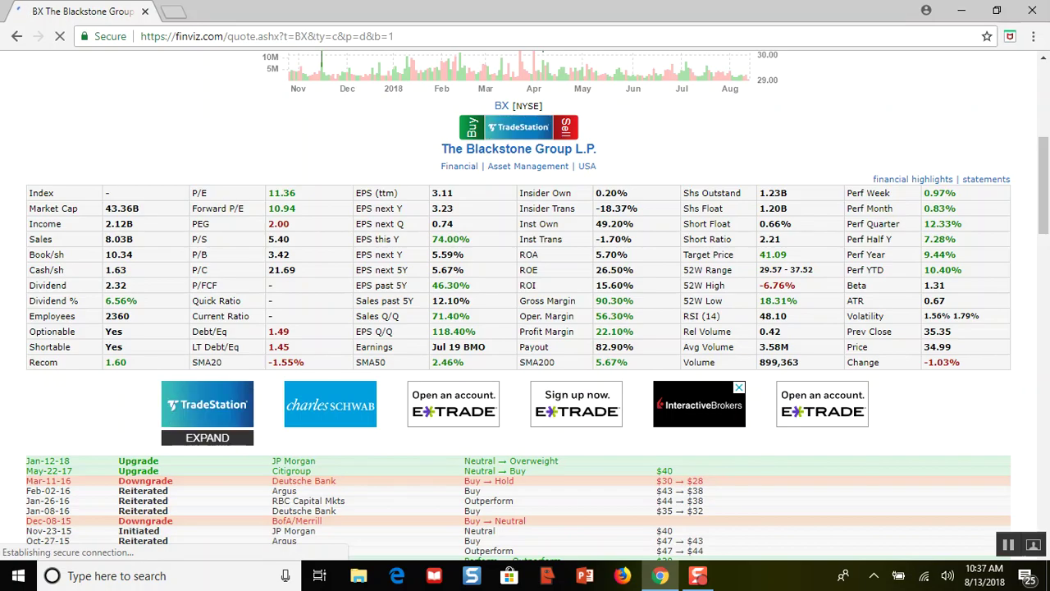
double_click(614, 270)
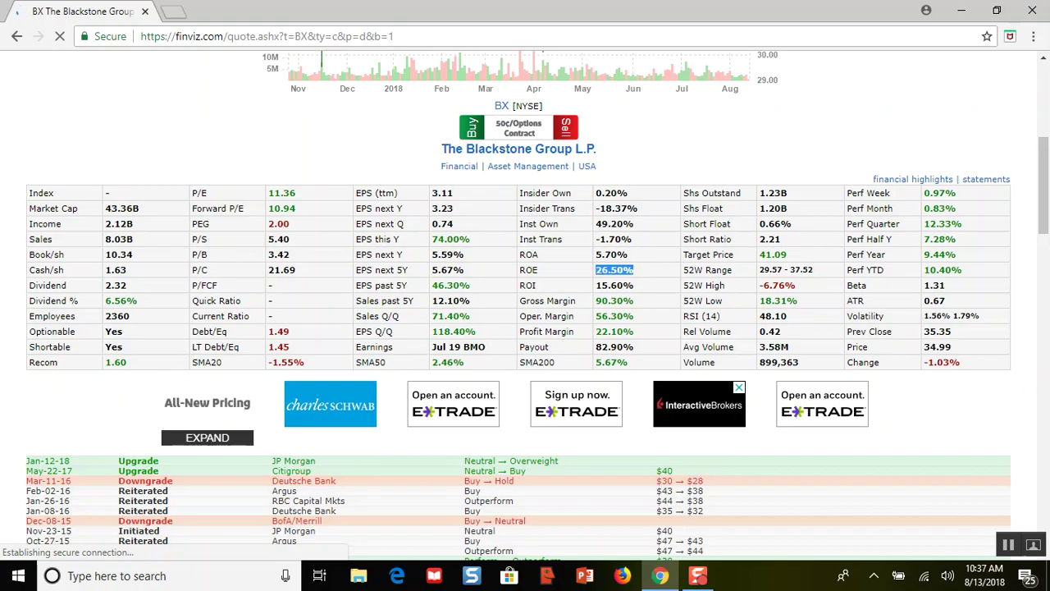
double_click(614, 284)
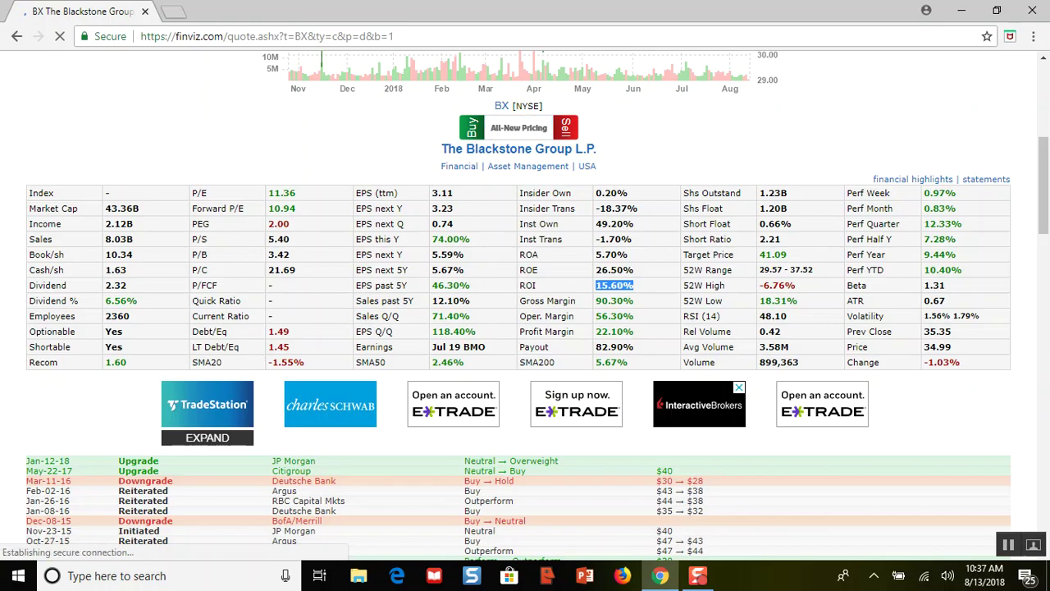
scroll(525, 304, "down", 2)
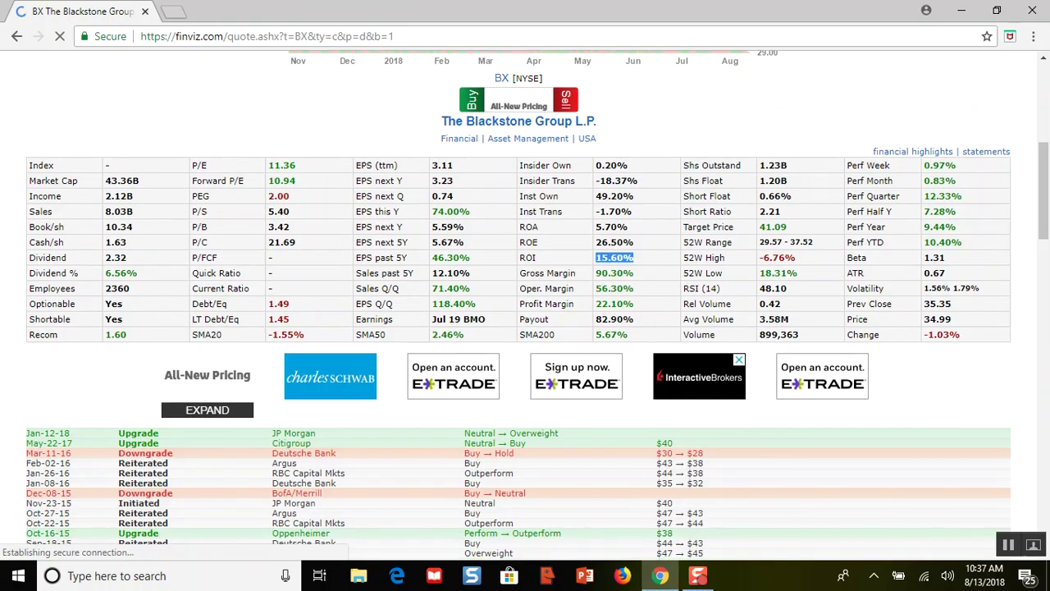
scroll(525, 303, "up", 4)
scroll(525, 304, "up", 2)
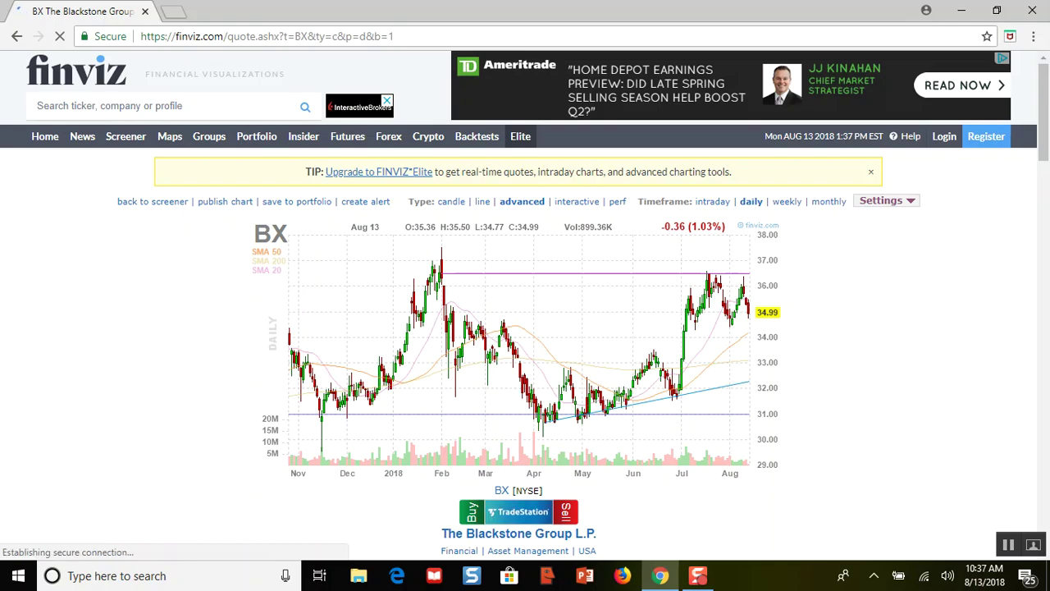
scroll(525, 303, "down", 3)
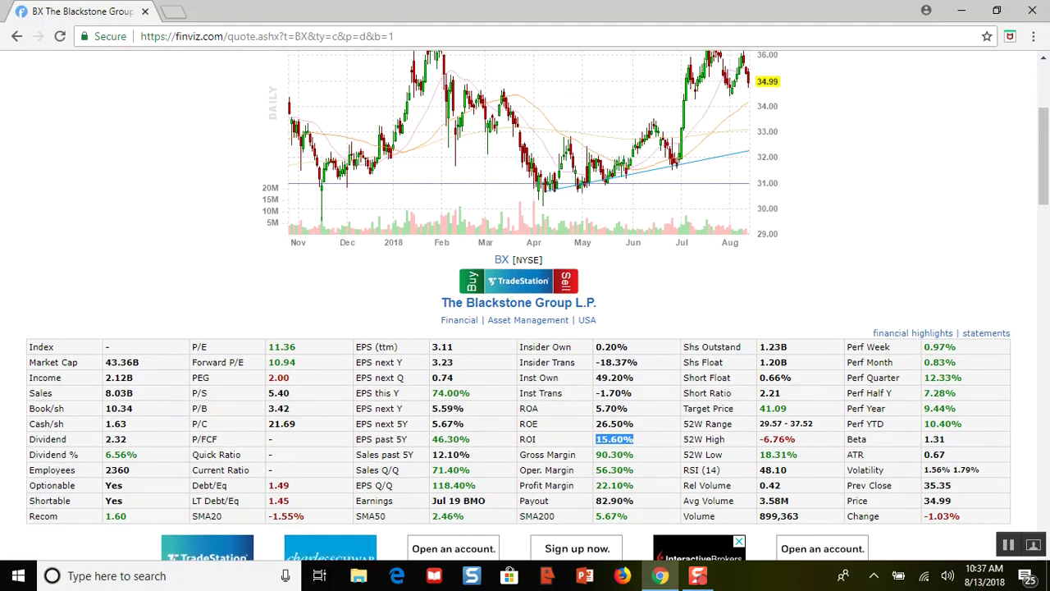
scroll(525, 304, "up", 3)
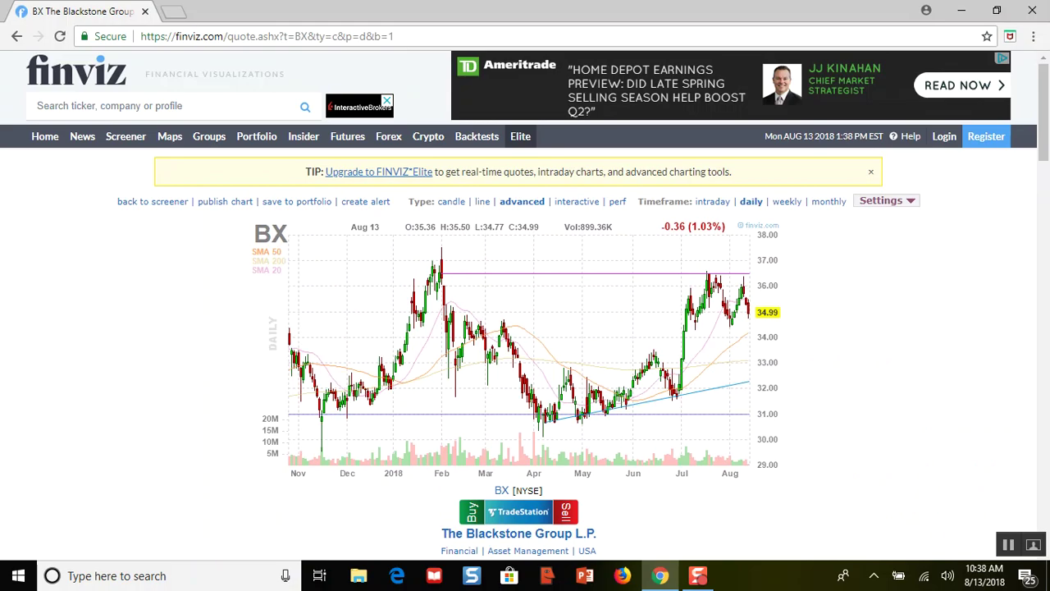
scroll(525, 320, "down", 3)
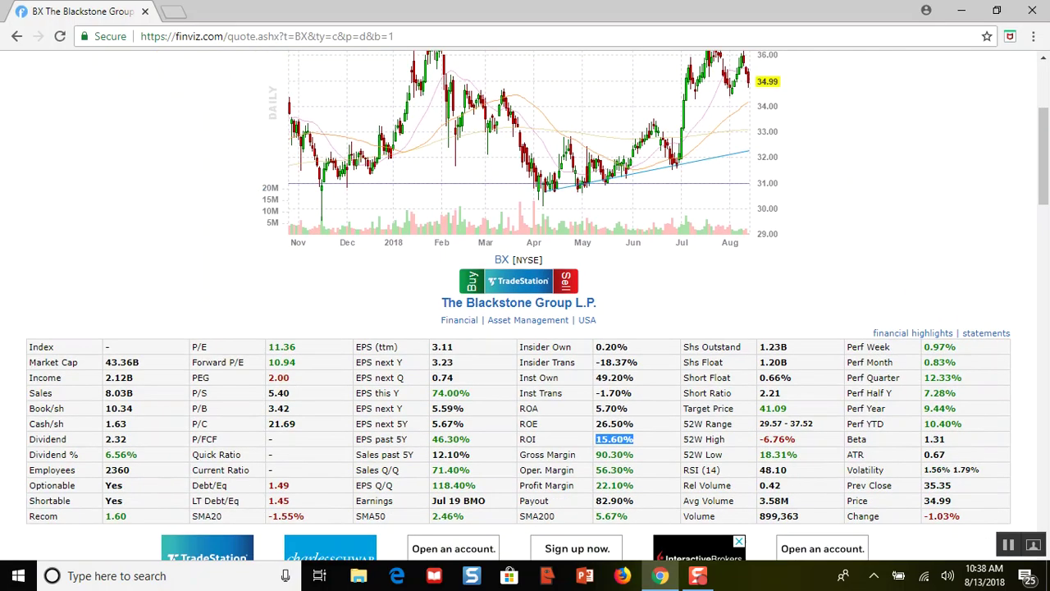
scroll(525, 305, "up", 3)
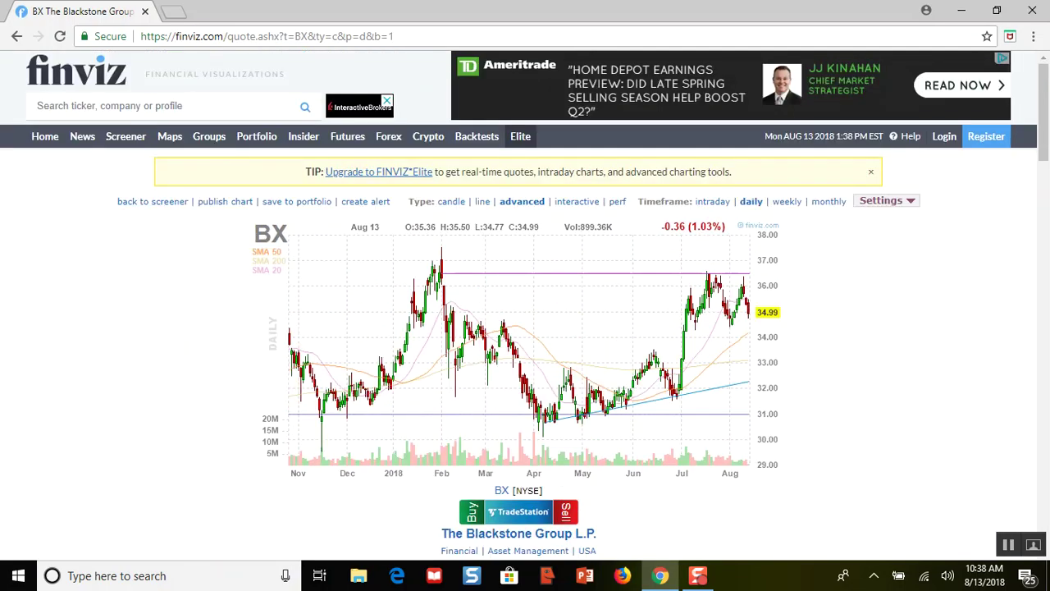
scroll(525, 320, "down", 3)
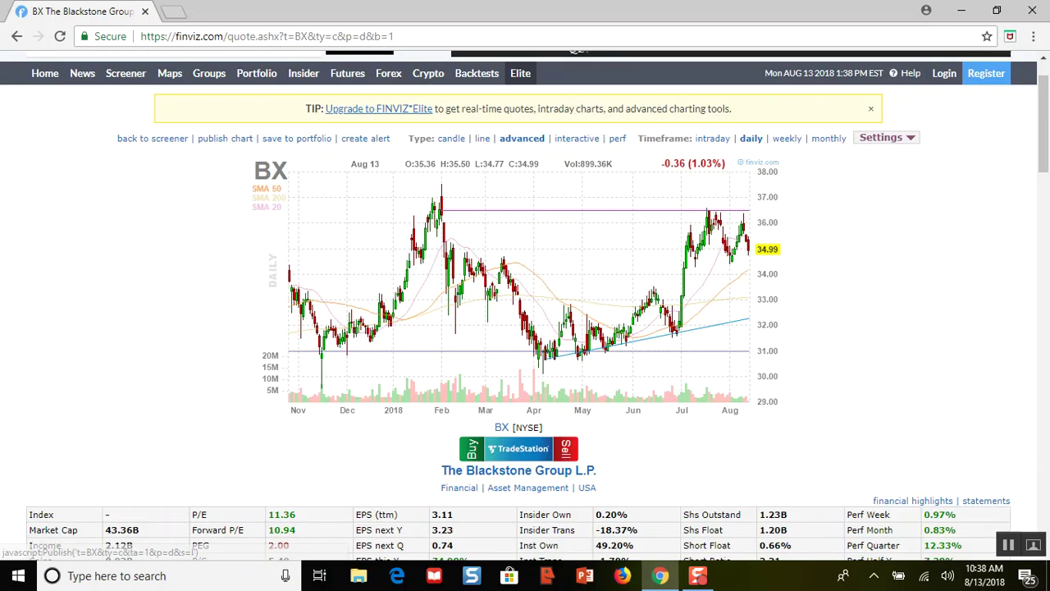
scroll(525, 305, "up", 2)
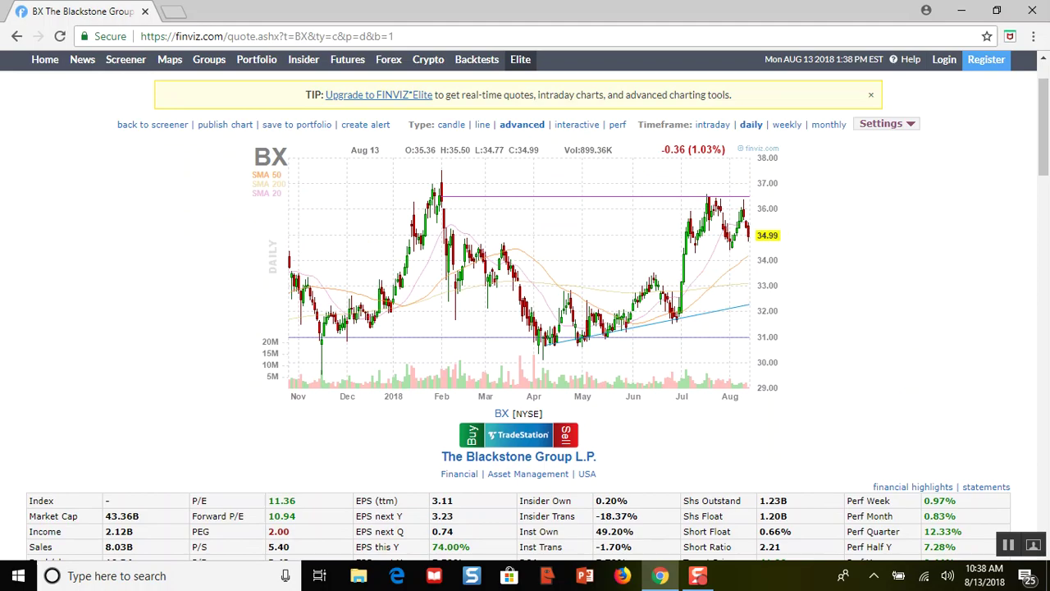
left_click(267, 37)
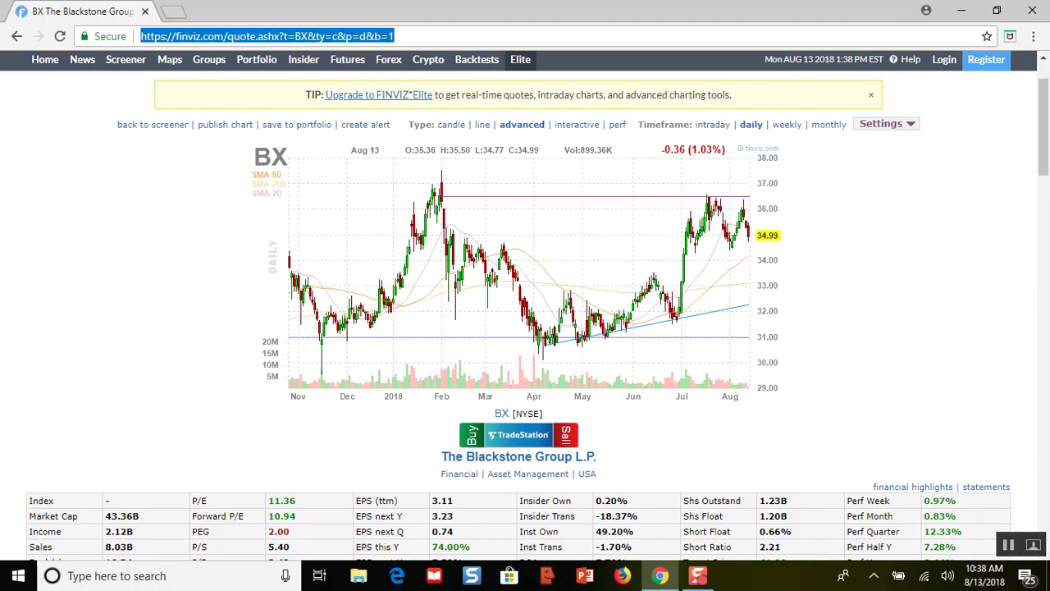
type("ame")
Step: Sign in at ameritrade.com with the user ID, password and security question answer
key("Return")
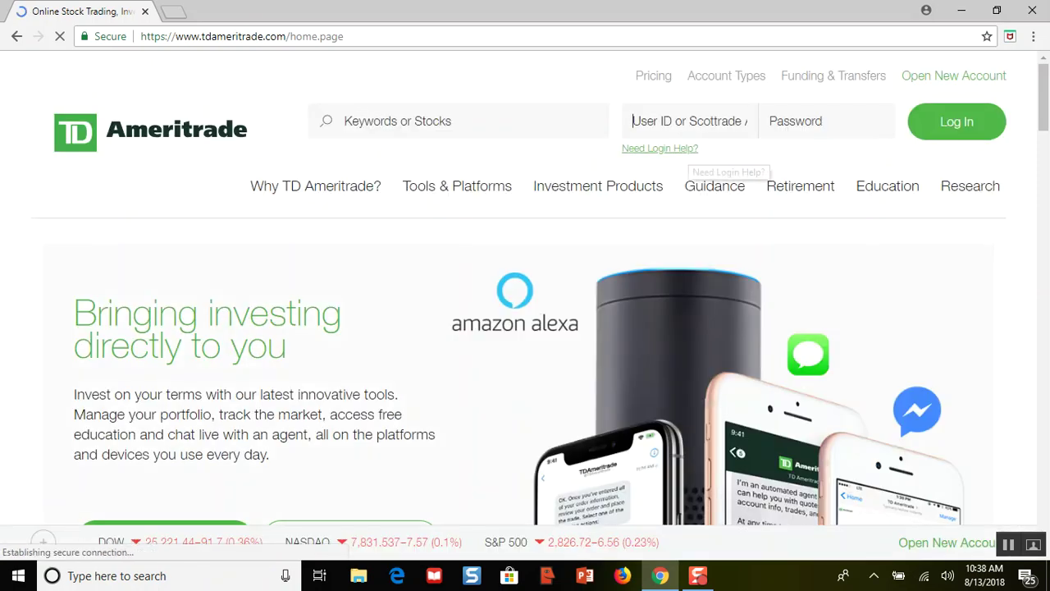
type("kolob688")
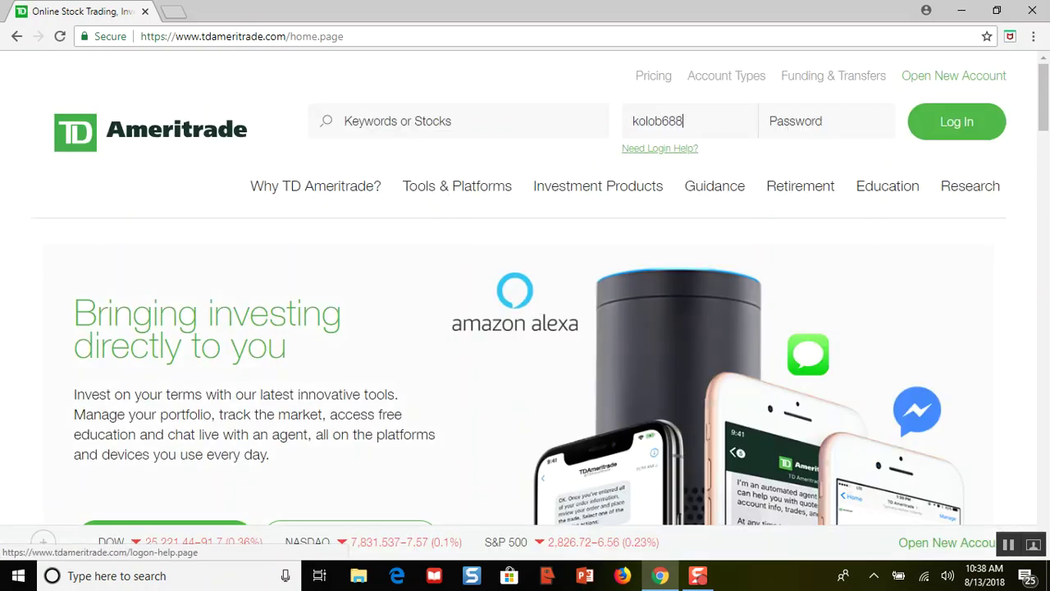
key("Tab")
type("********")
key("Return")
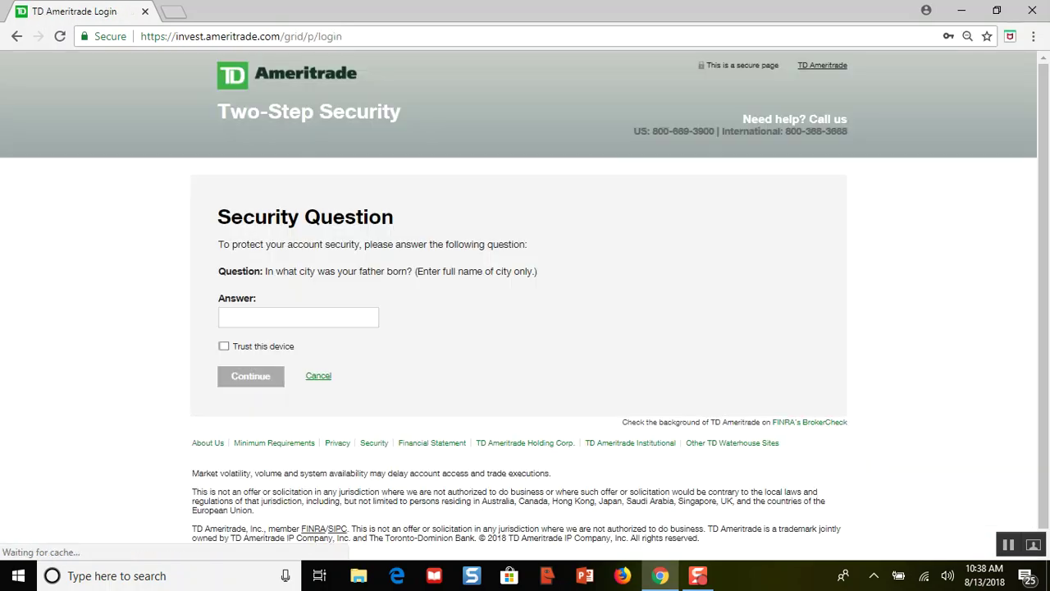
type("**")
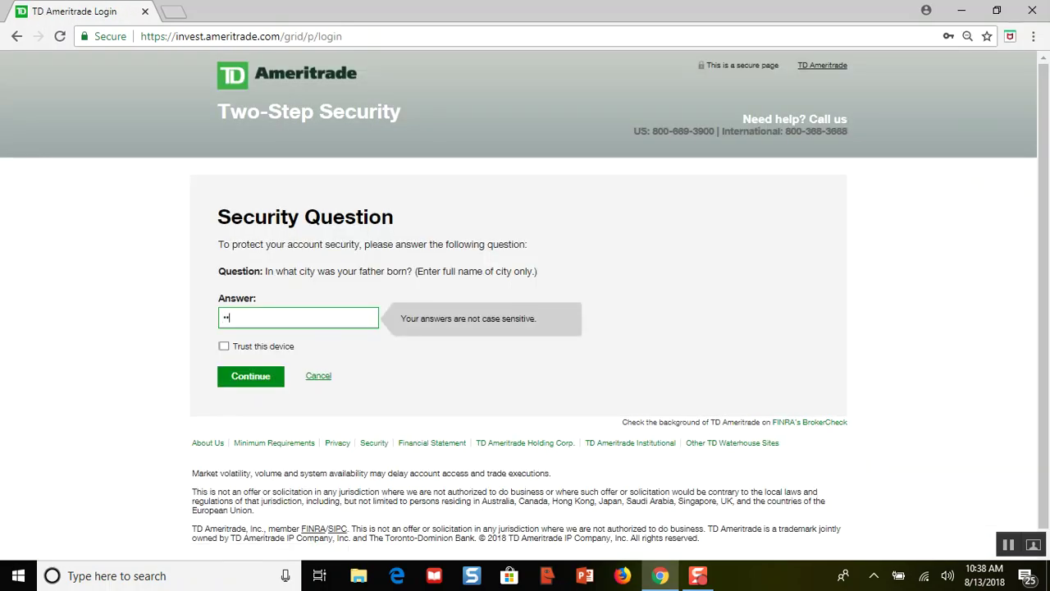
type("*****")
key("Return")
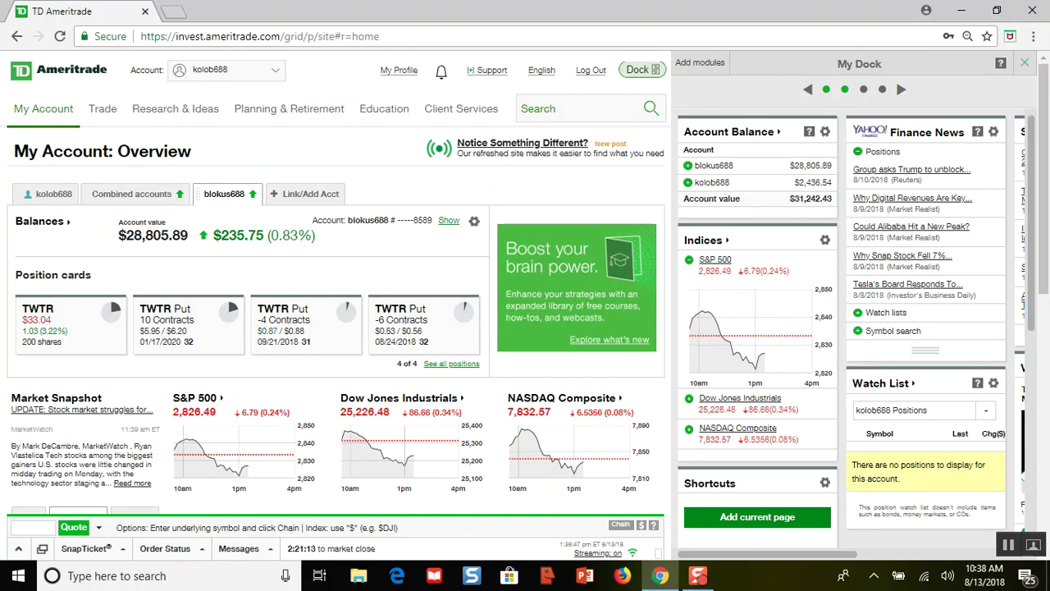
left_click(542, 109)
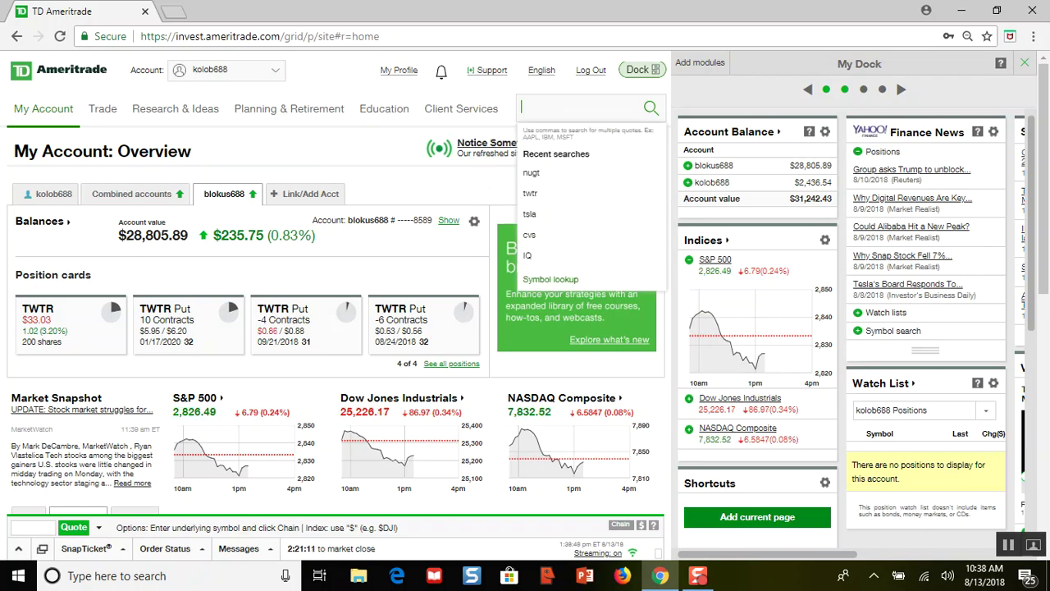
Step: Look up BX, open its option chain, and expand the Oct 19 2018 expiration's calls and puts
type("b")
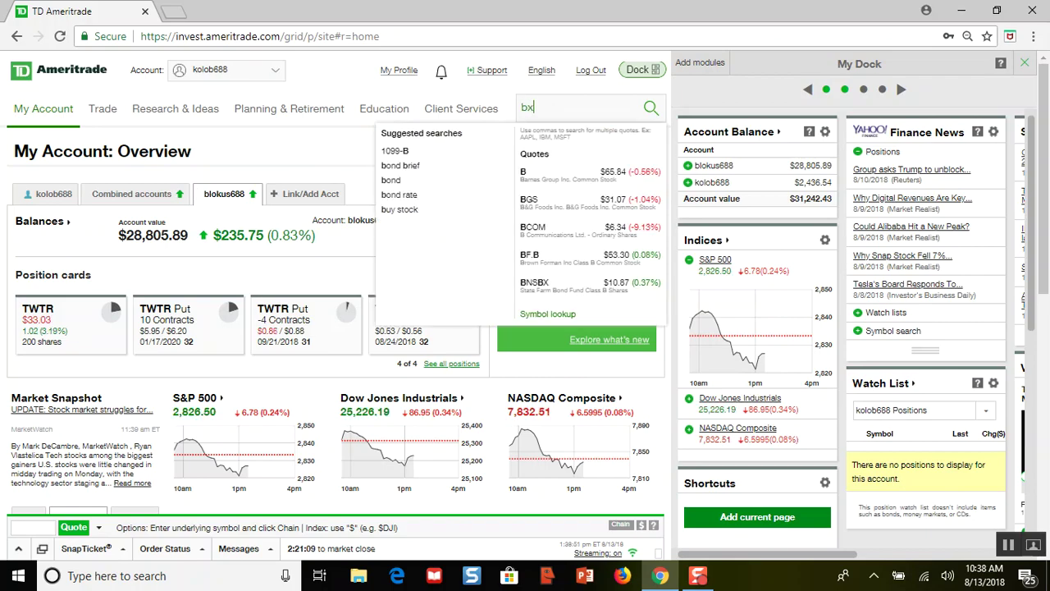
type("x")
key("Return")
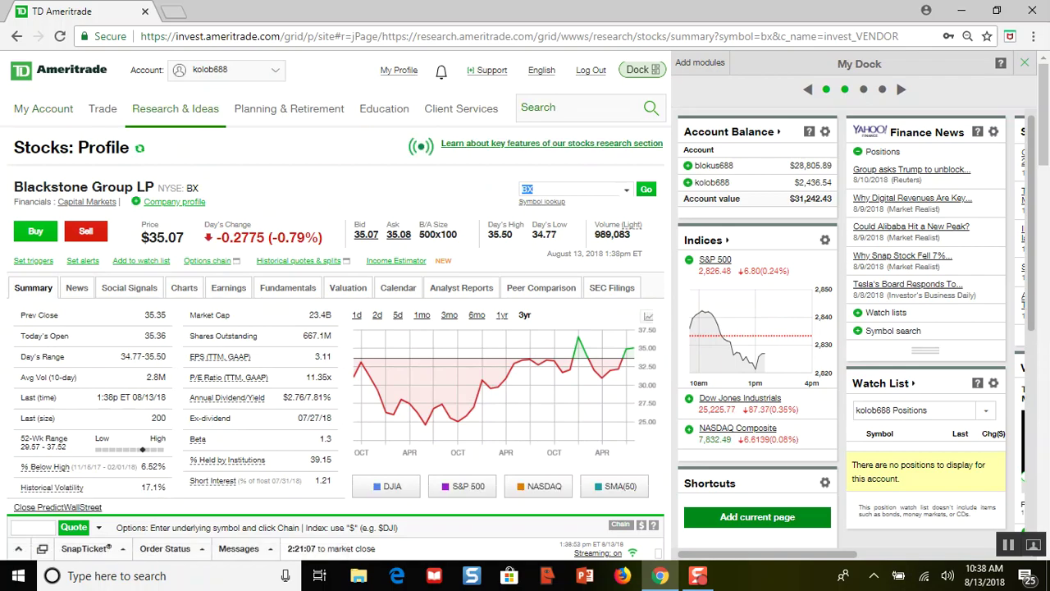
left_click(207, 260)
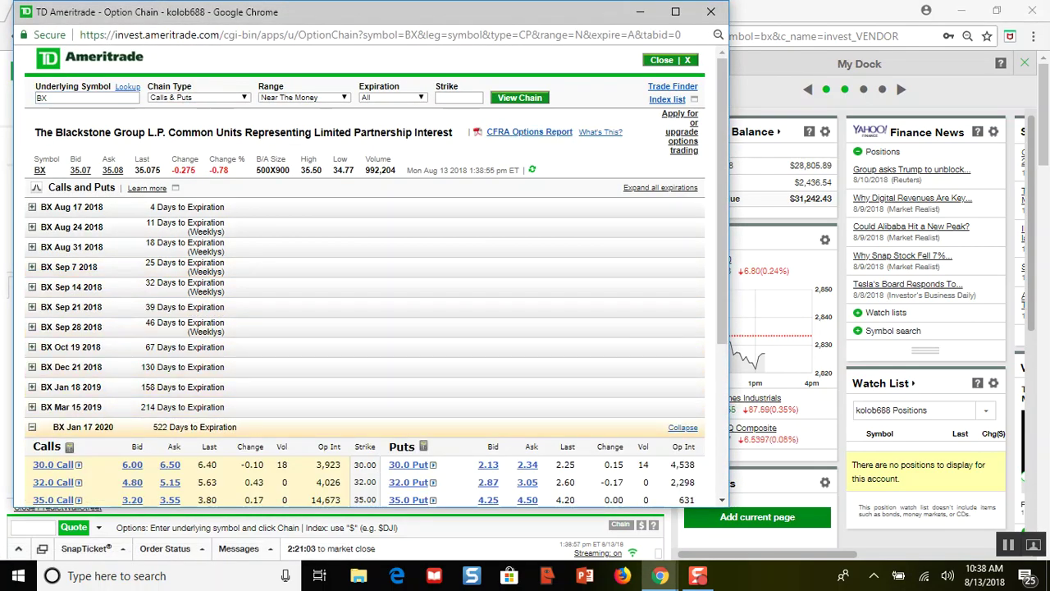
scroll(365, 271, "down", 1)
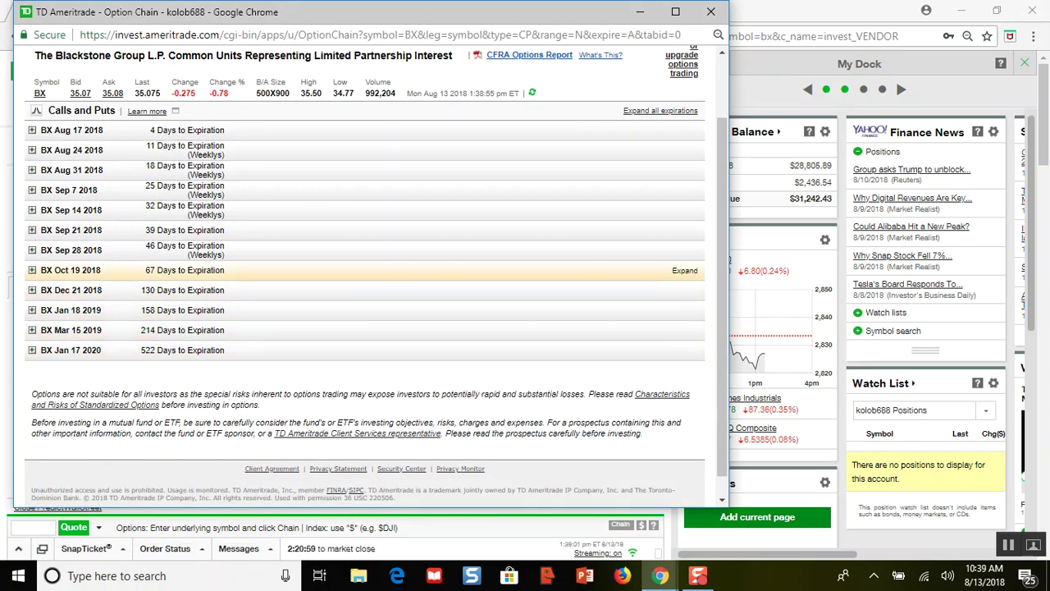
left_click(684, 270)
scroll(684, 270, "up", 1)
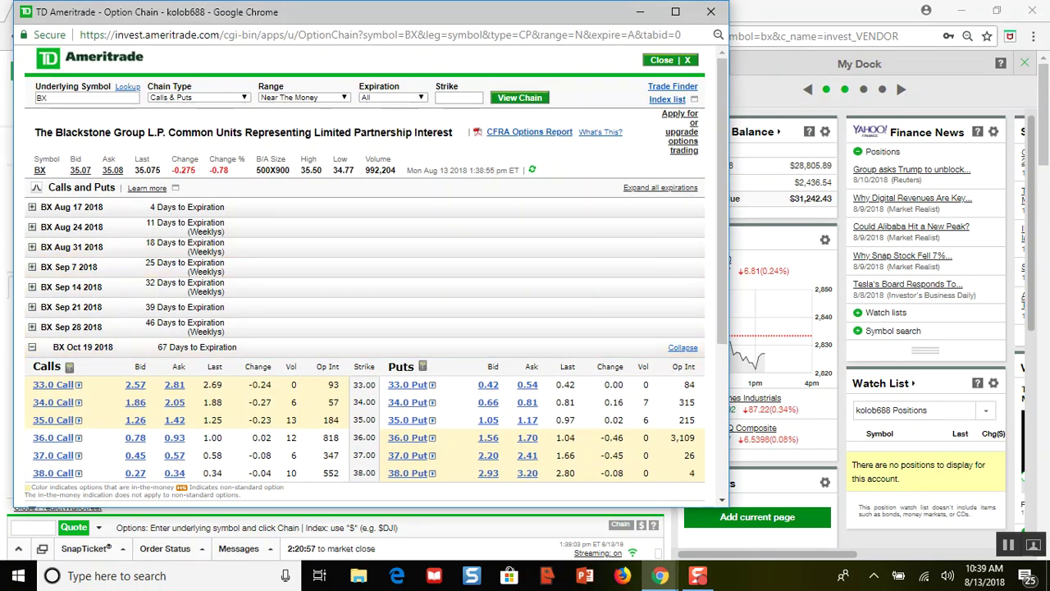
left_click(304, 97)
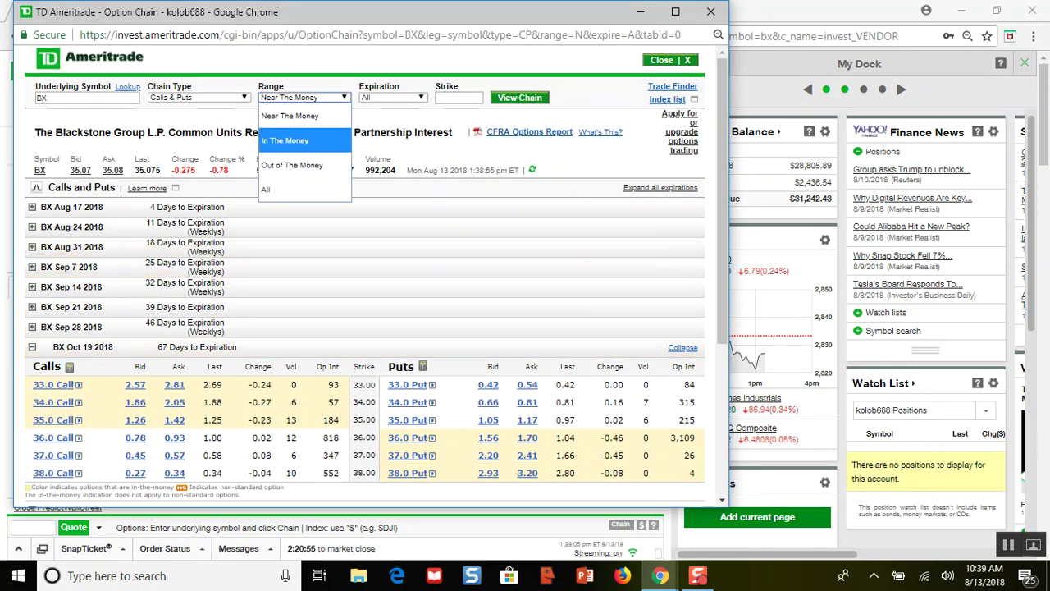
Step: Reload the BX chain with the In The Money range and collapse the Oct 19 2018 expiration
left_click(279, 138)
left_click(519, 97)
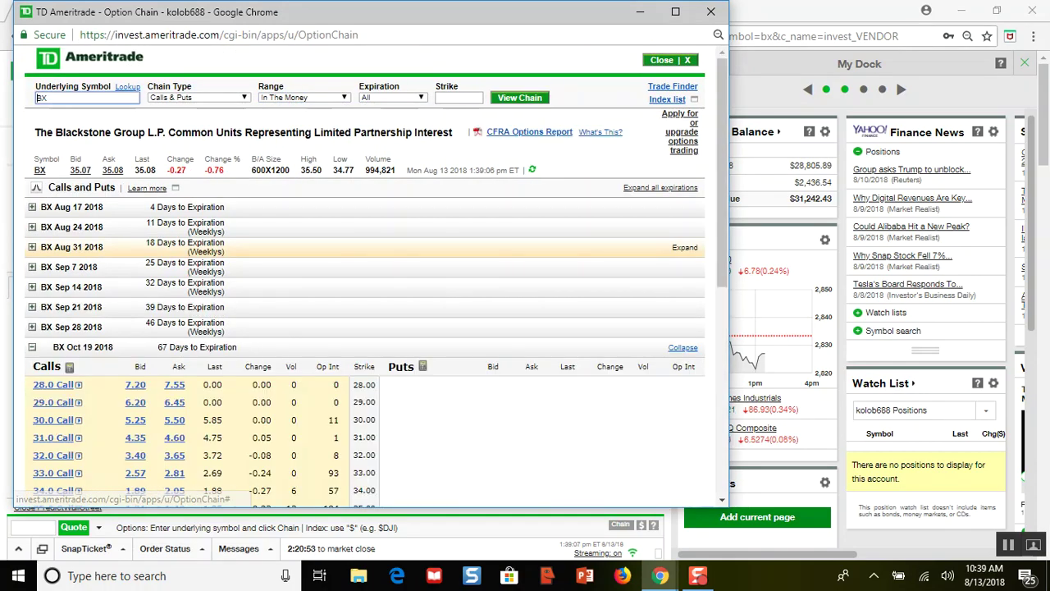
scroll(365, 279, "down", 3)
scroll(365, 278, "up", 2)
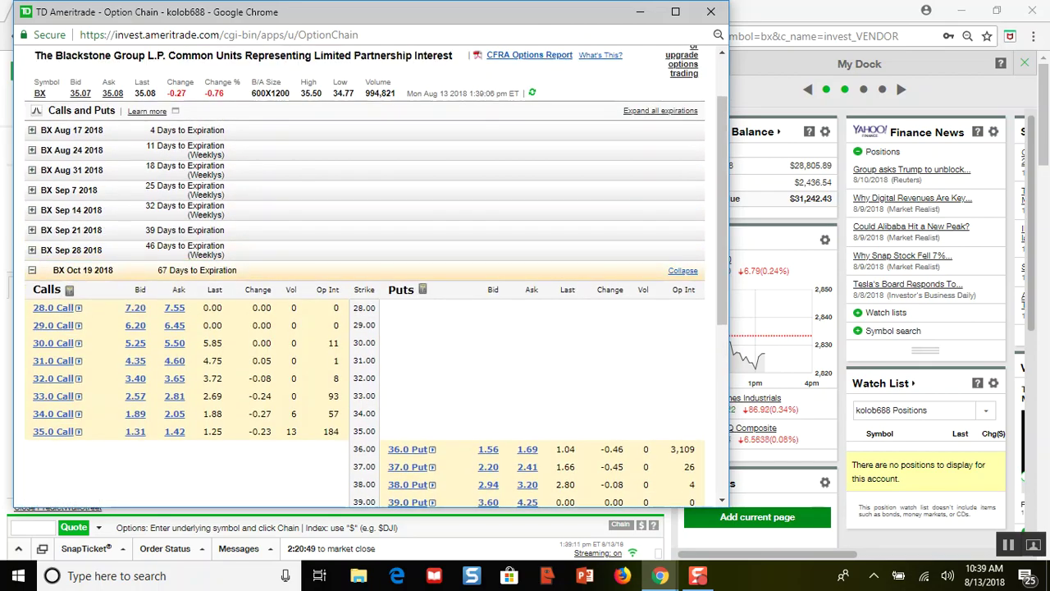
left_click(682, 270)
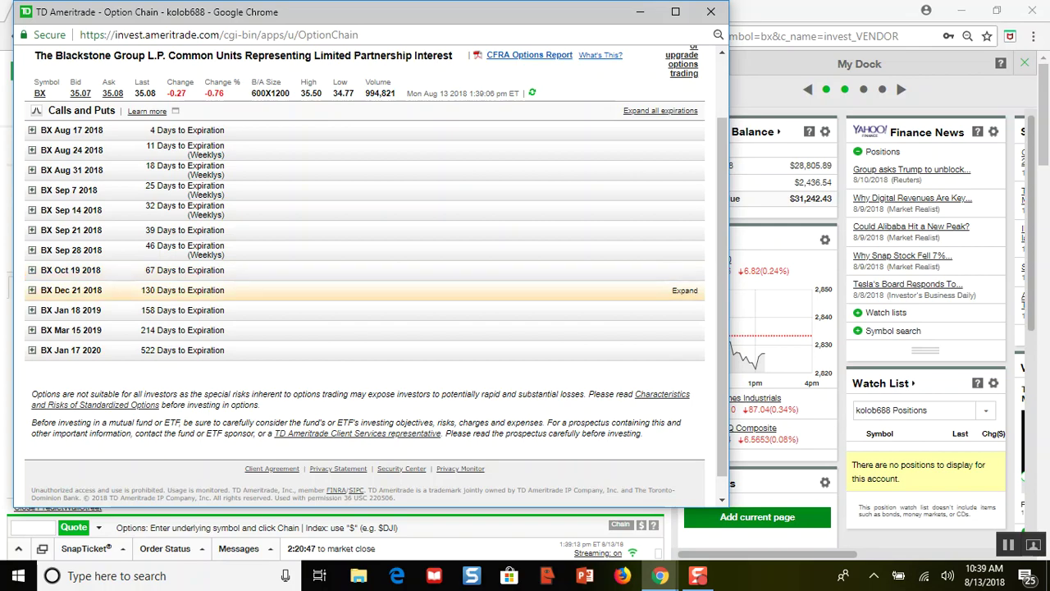
left_click(685, 310)
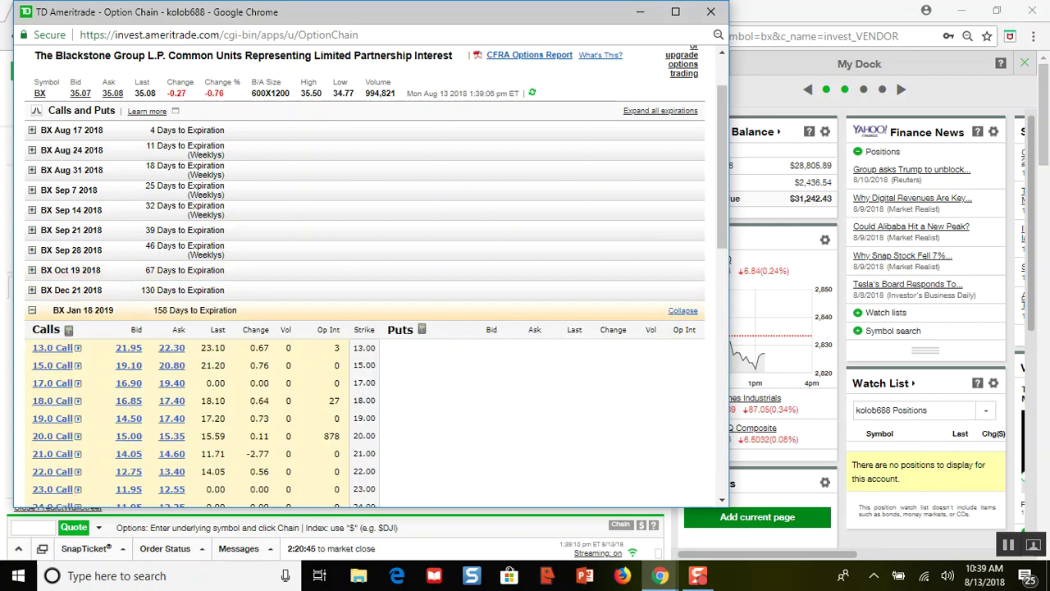
scroll(365, 276, "down", 1)
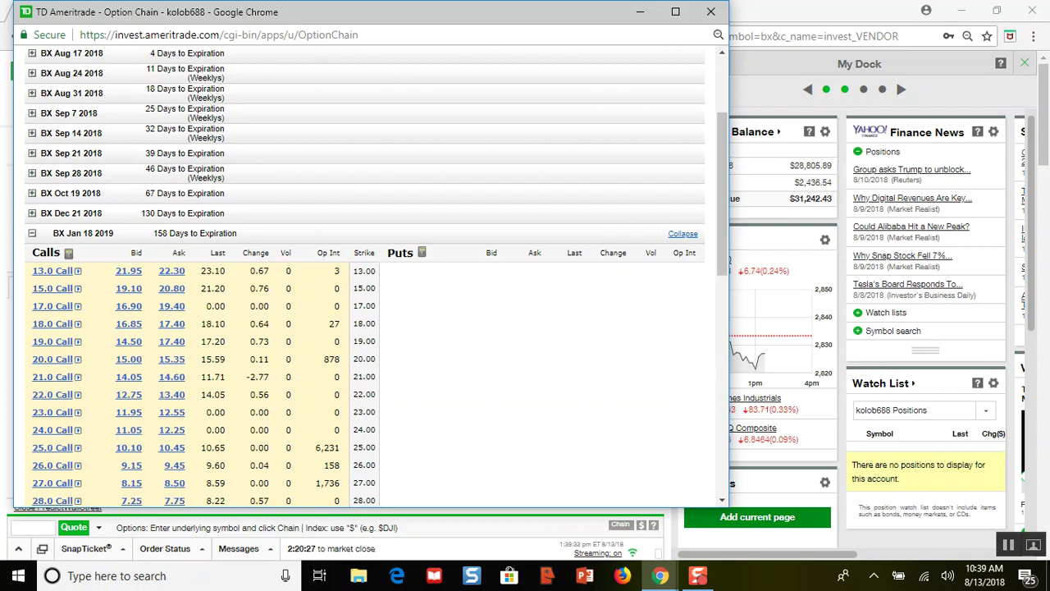
scroll(493, 347, "up", 2)
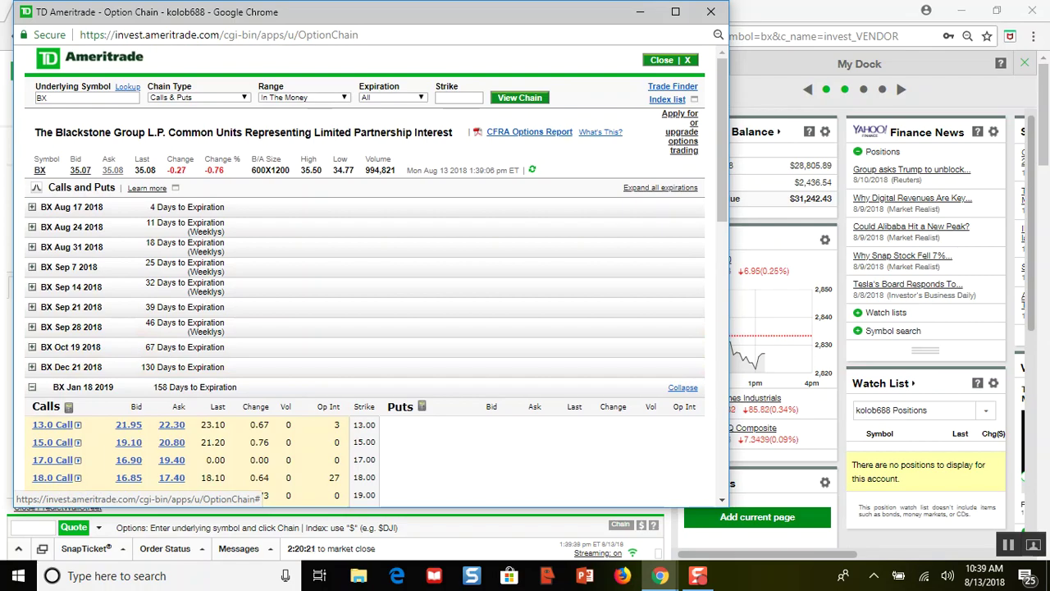
scroll(681, 284, "down", 3)
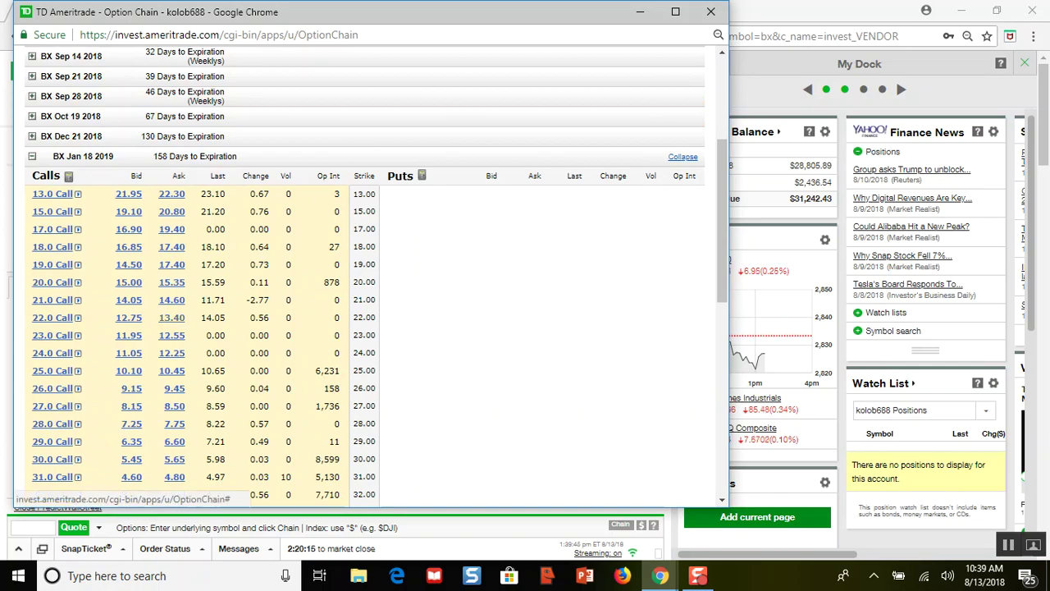
scroll(365, 275, "up", 2)
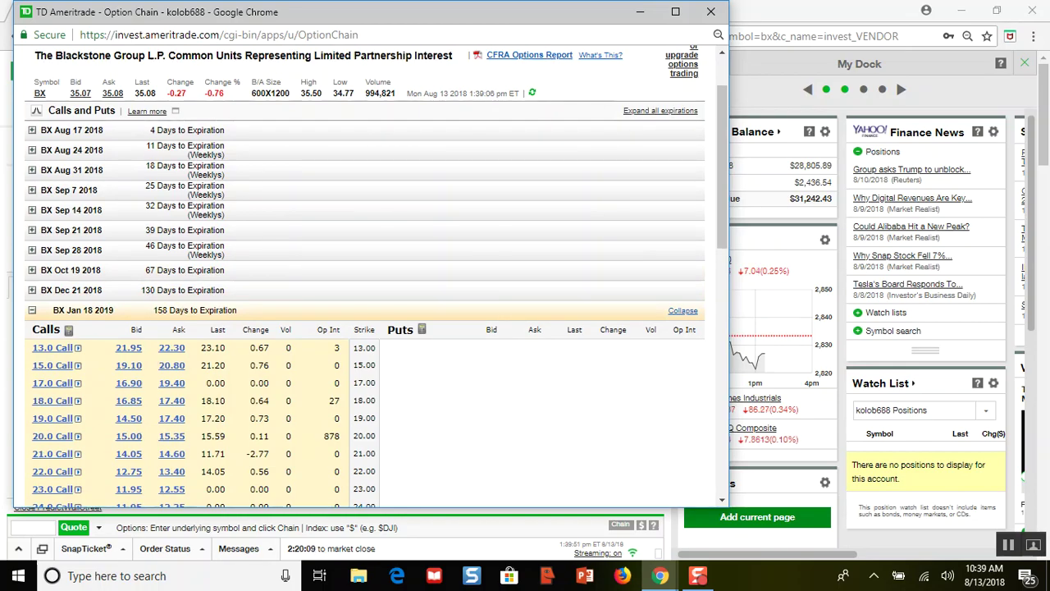
scroll(366, 279, "down", 2)
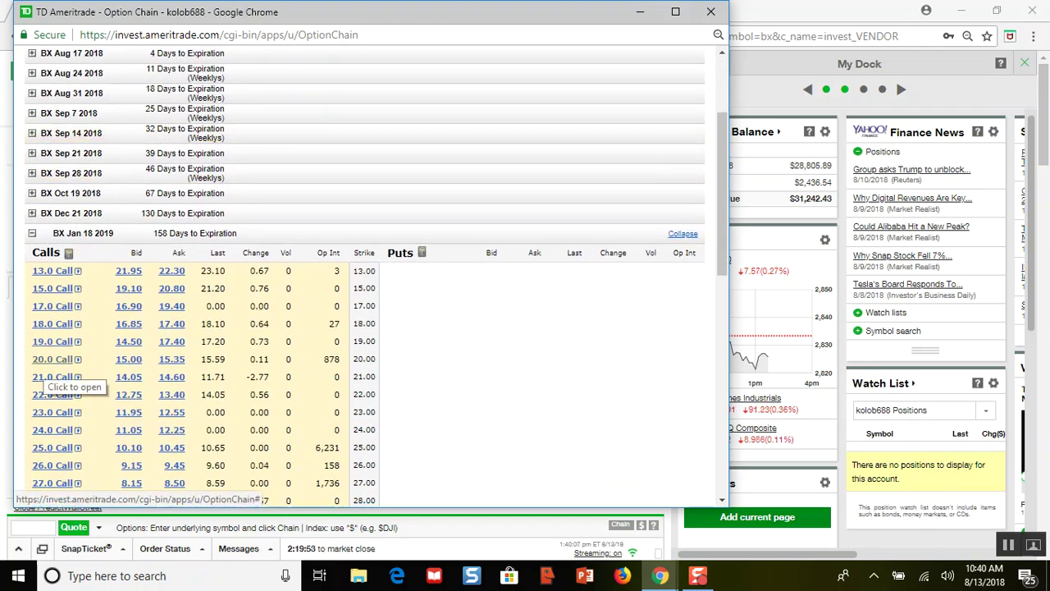
scroll(365, 271, "up", 2)
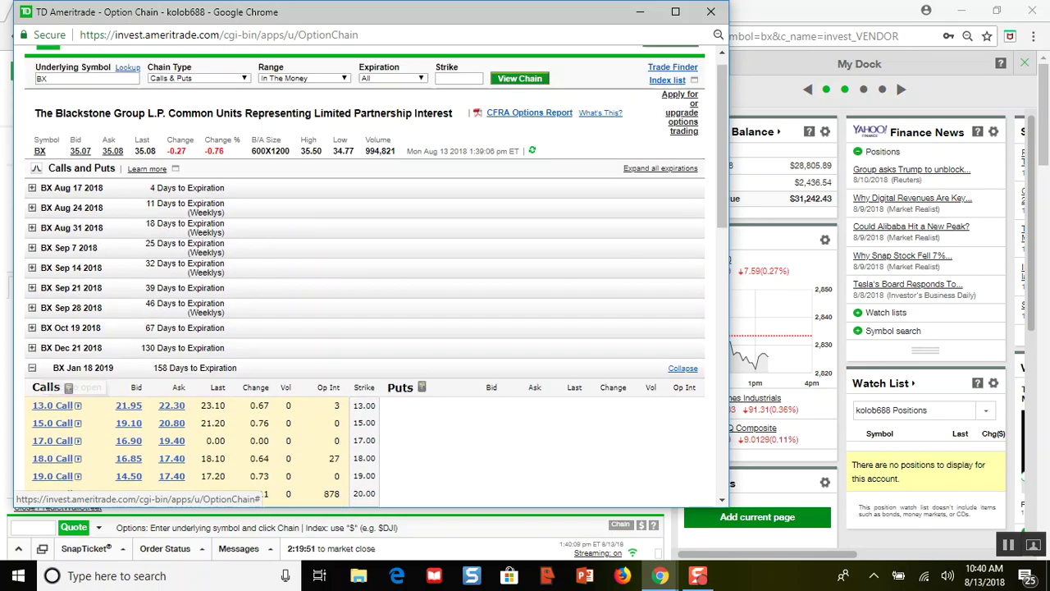
scroll(365, 271, "down", 1)
scroll(365, 271, "up", 1)
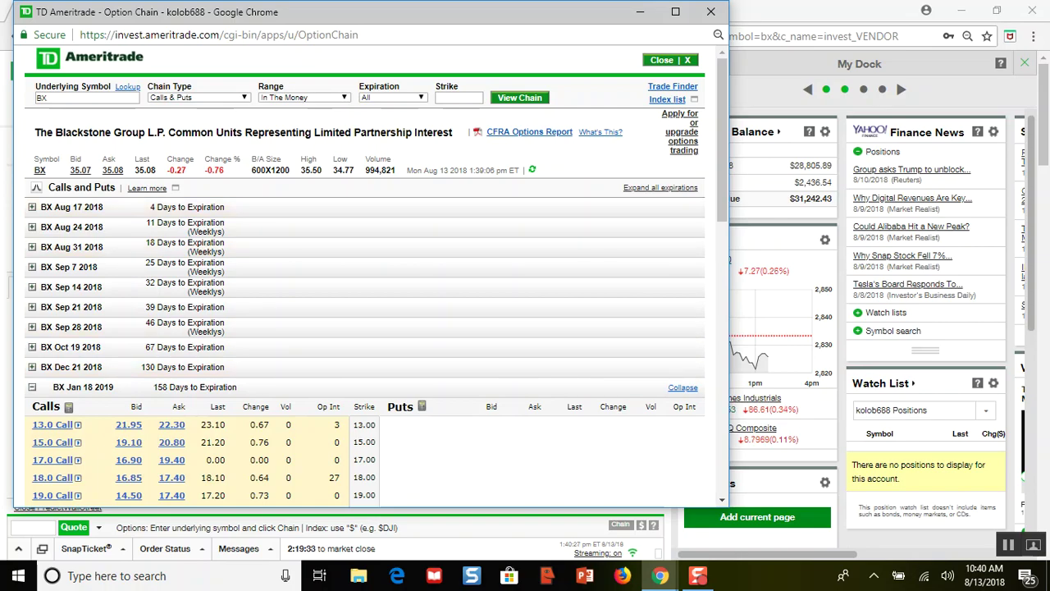
scroll(365, 279, "down", 3)
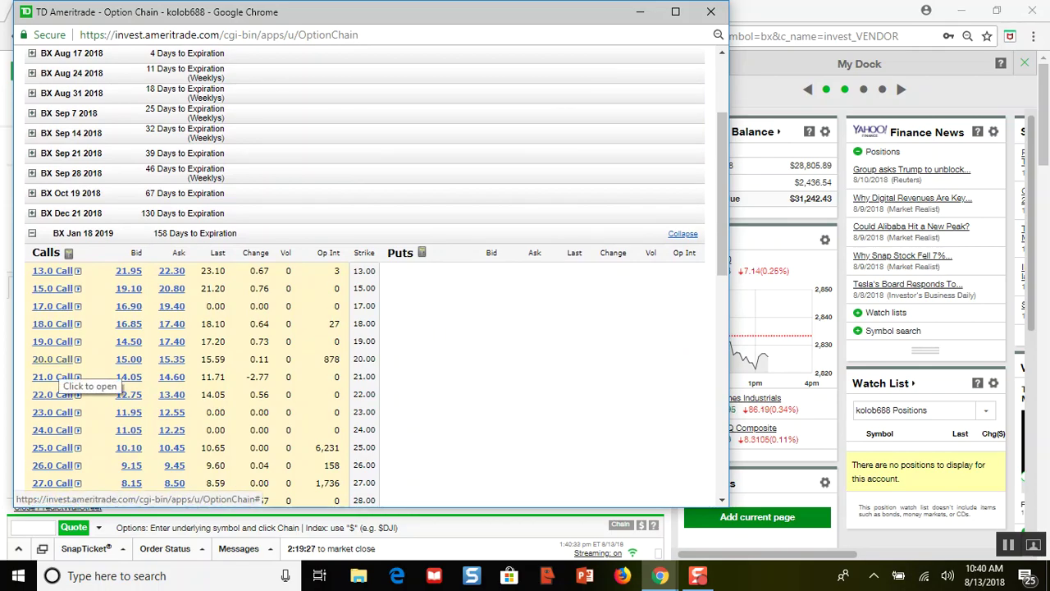
scroll(62, 375, "up", 3)
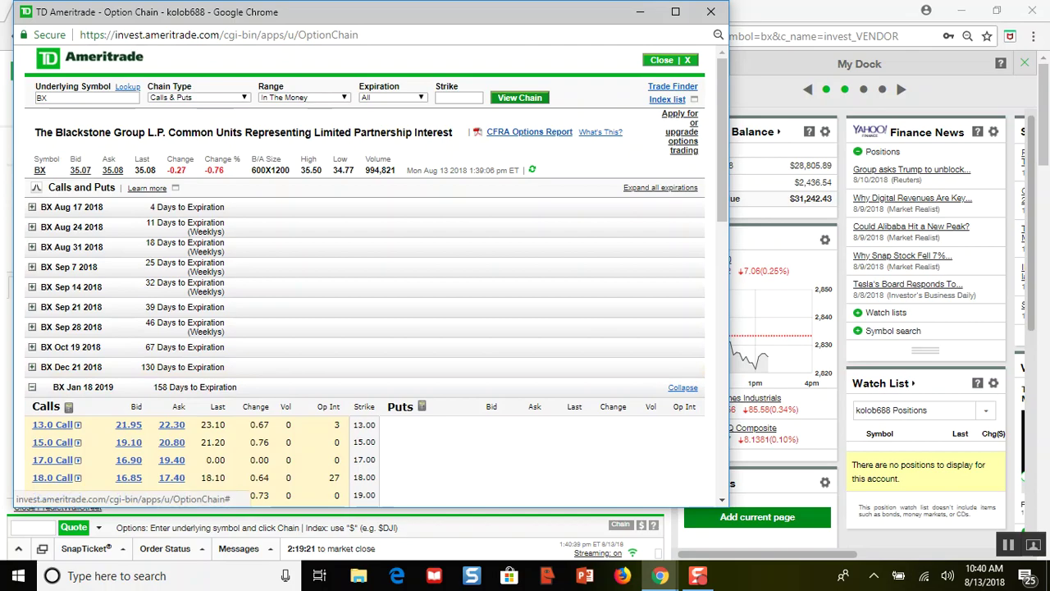
Step: Close the option chain and highlight BX's $2.76 annual dividend and 7.81% yield
left_click(662, 60)
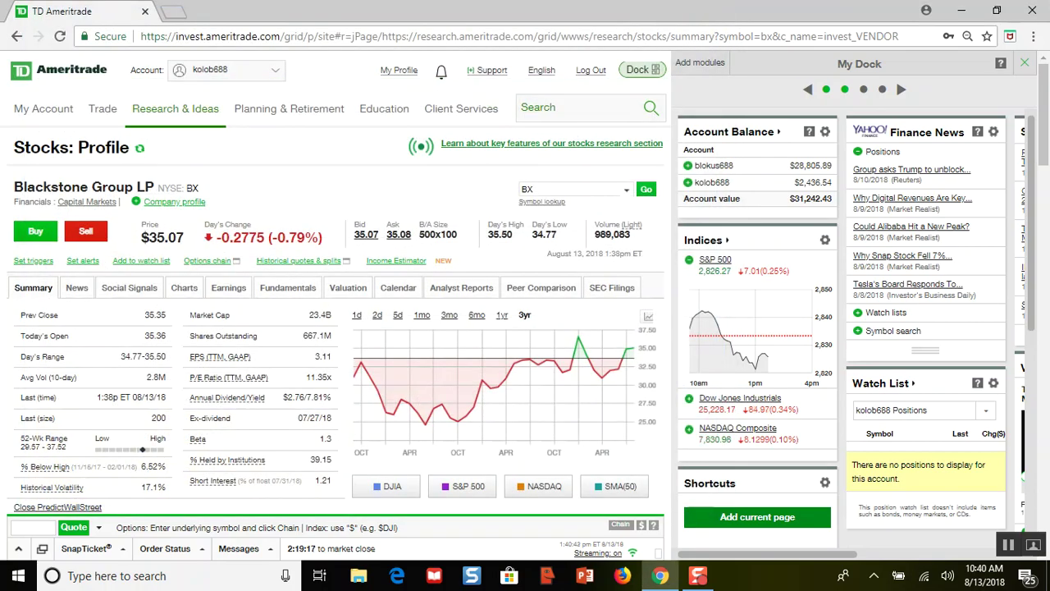
left_click_drag(284, 397, 306, 397)
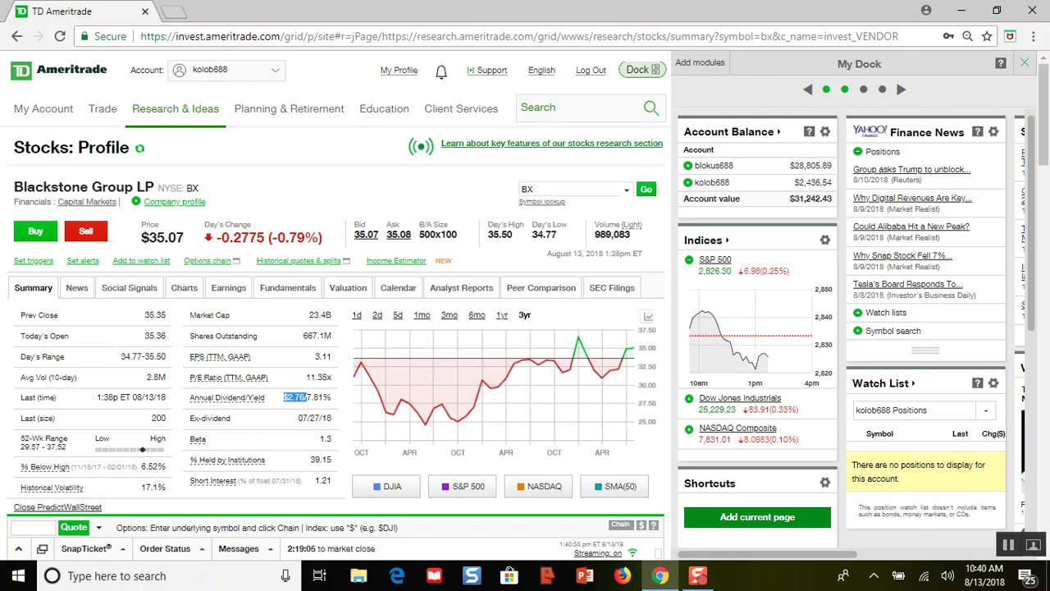
double_click(318, 397)
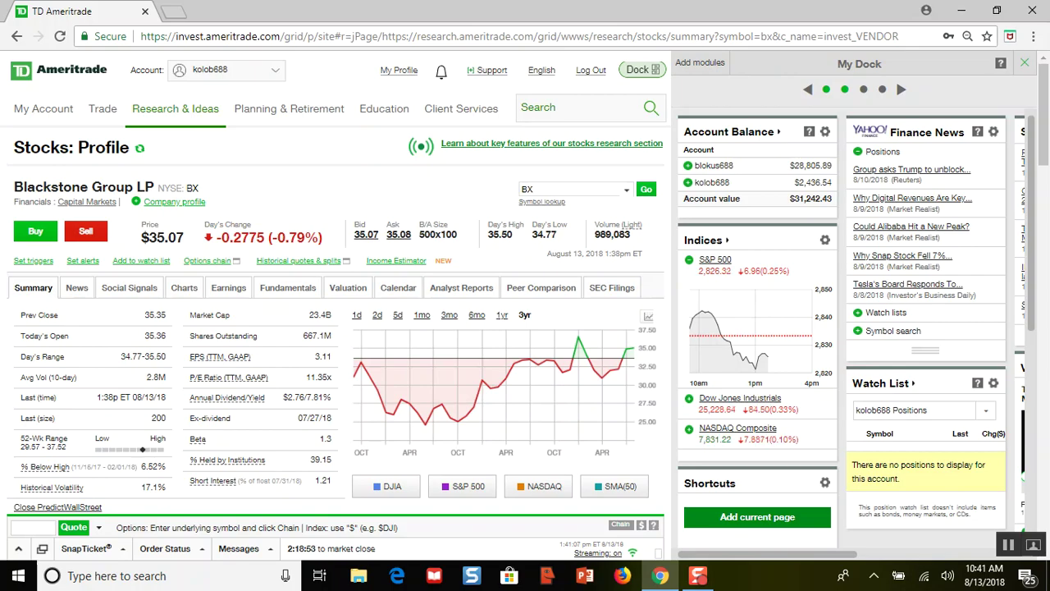
Step: Show BX's 3-year weekly price chart and draw a flat trendline along the 2016 lows
left_click(184, 287)
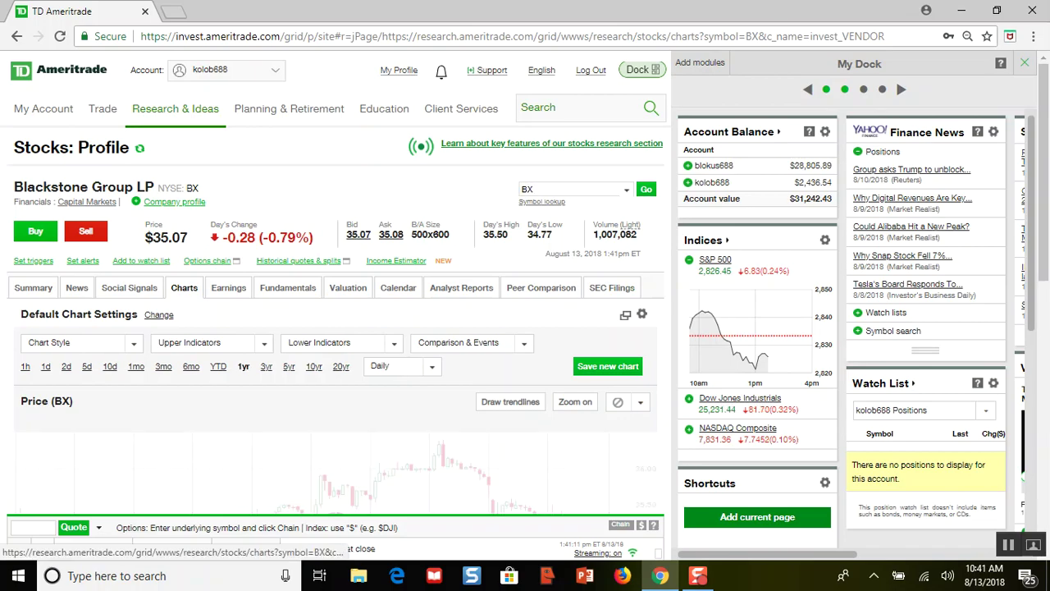
scroll(328, 328, "down", 3)
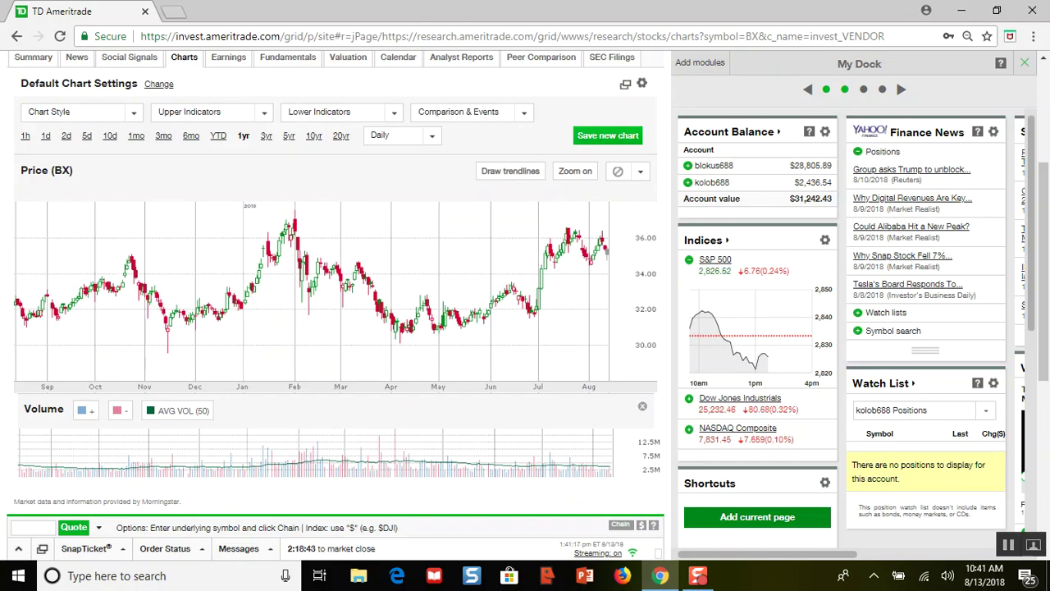
left_click(265, 136)
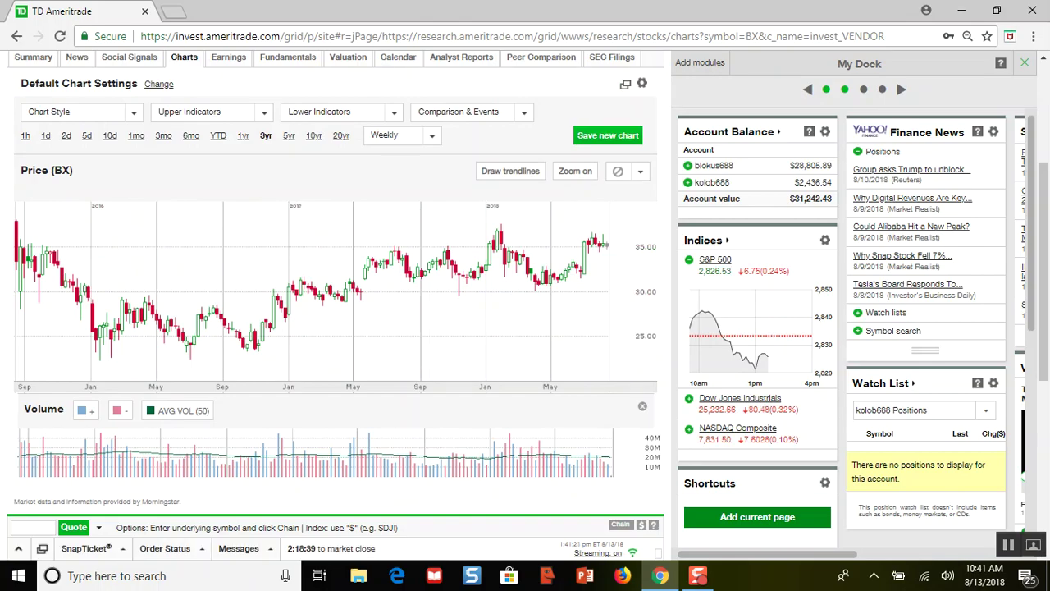
left_click(511, 170)
left_click_drag(95, 356, 323, 358)
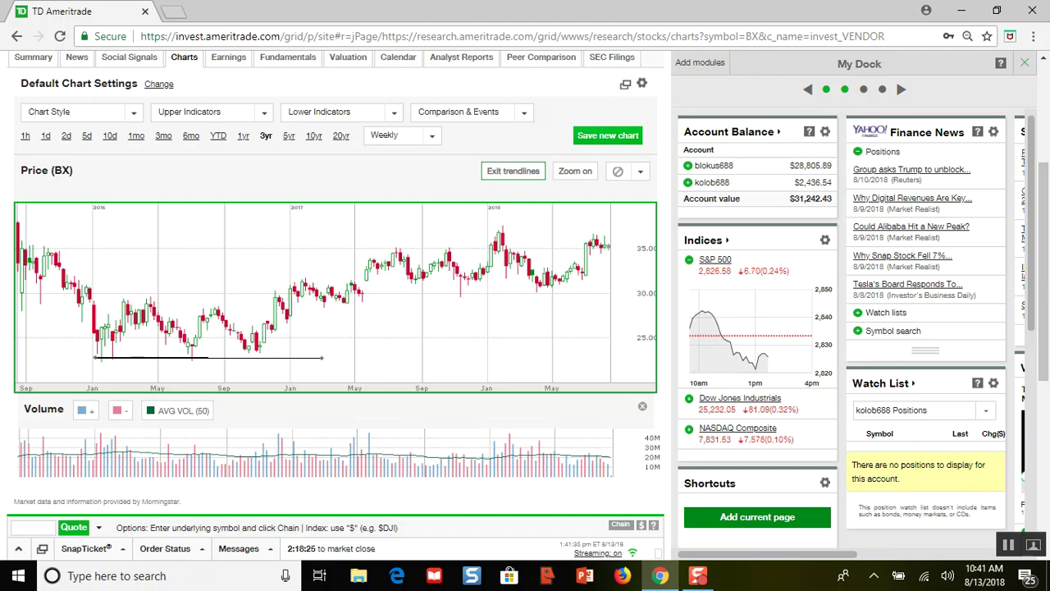
scroll(328, 328, "up", 3)
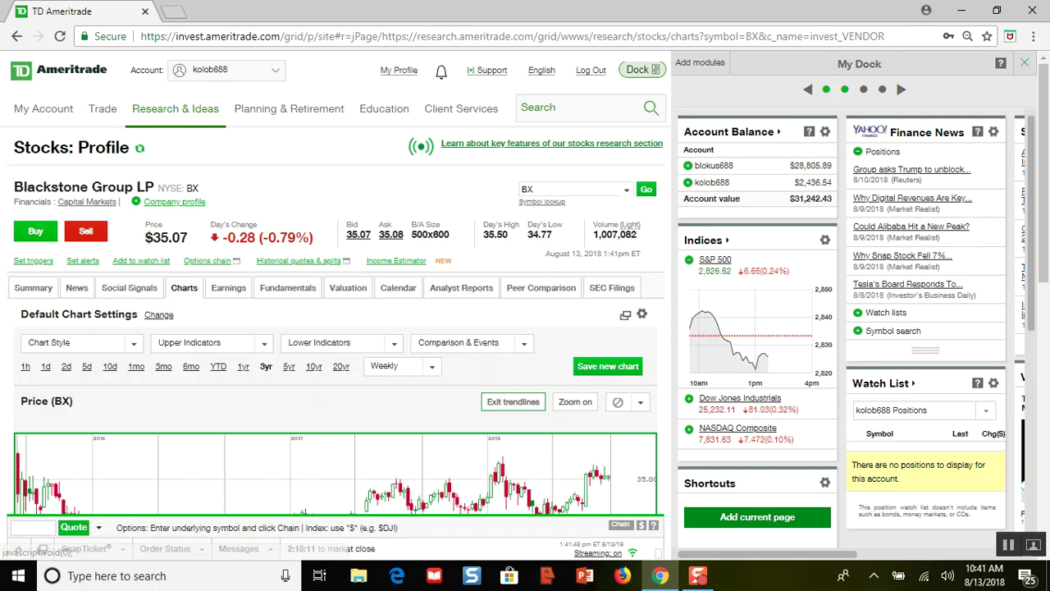
Step: Return to My Account Overview showing the $28,809.89 balance and TWTR position cards
mouse_move(43, 109)
left_click(61, 138)
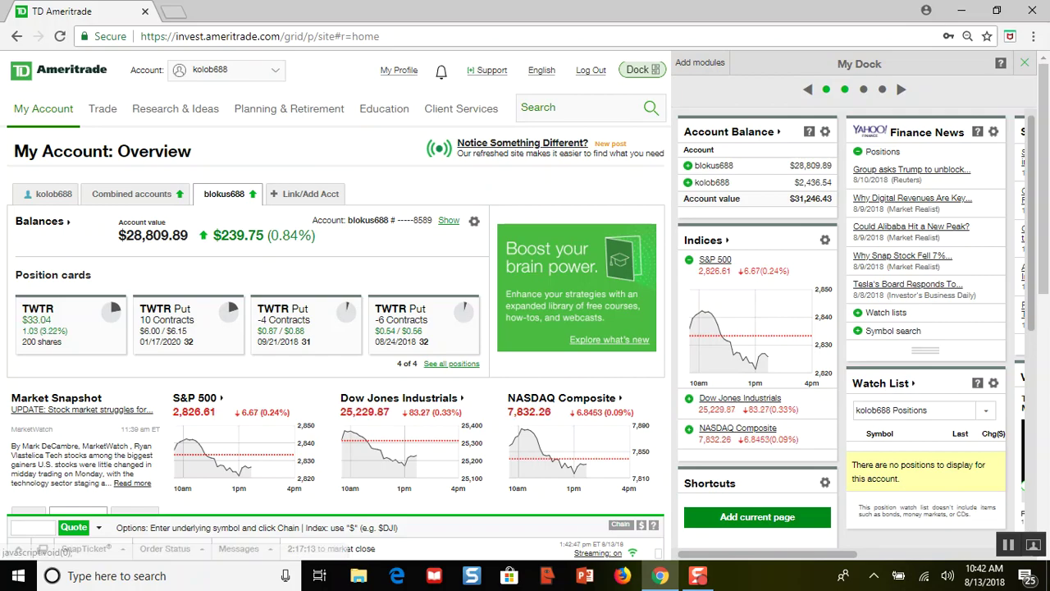
left_click(62, 139)
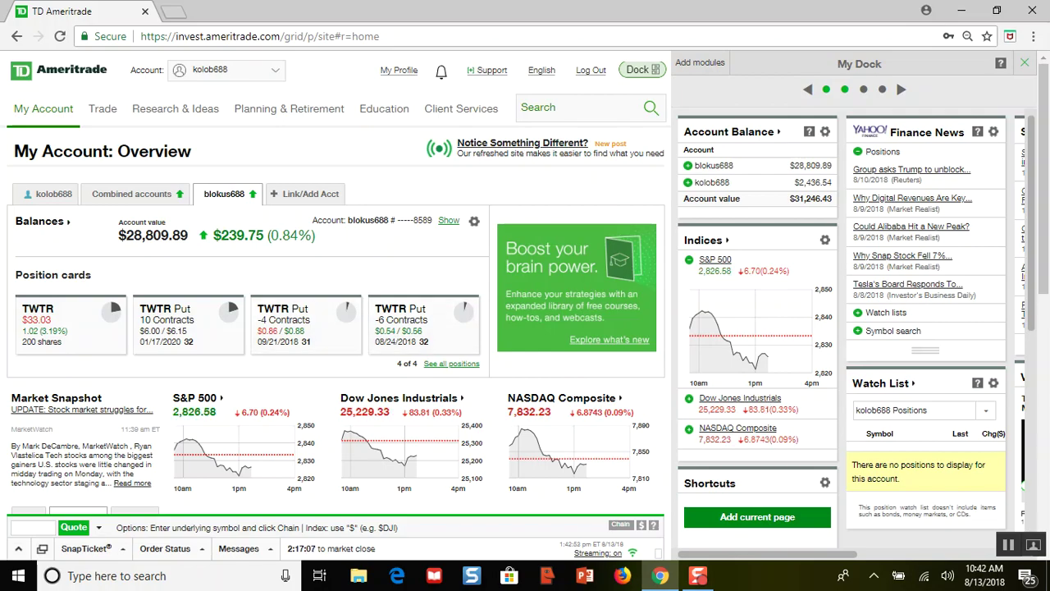
Step: Open the current account's transaction history and scroll through it
left_click(169, 154)
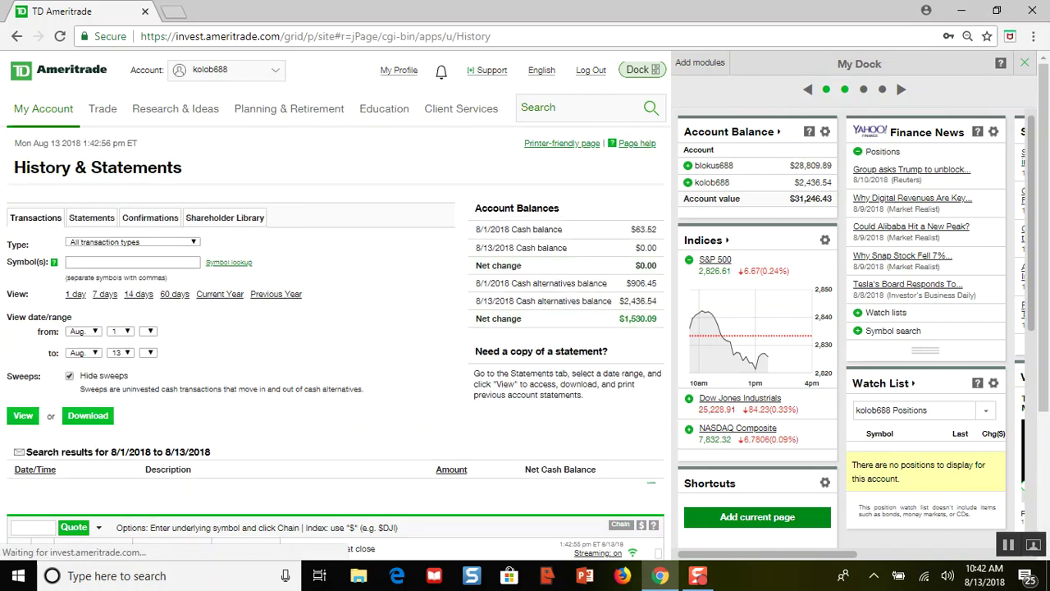
scroll(328, 328, "down", 2)
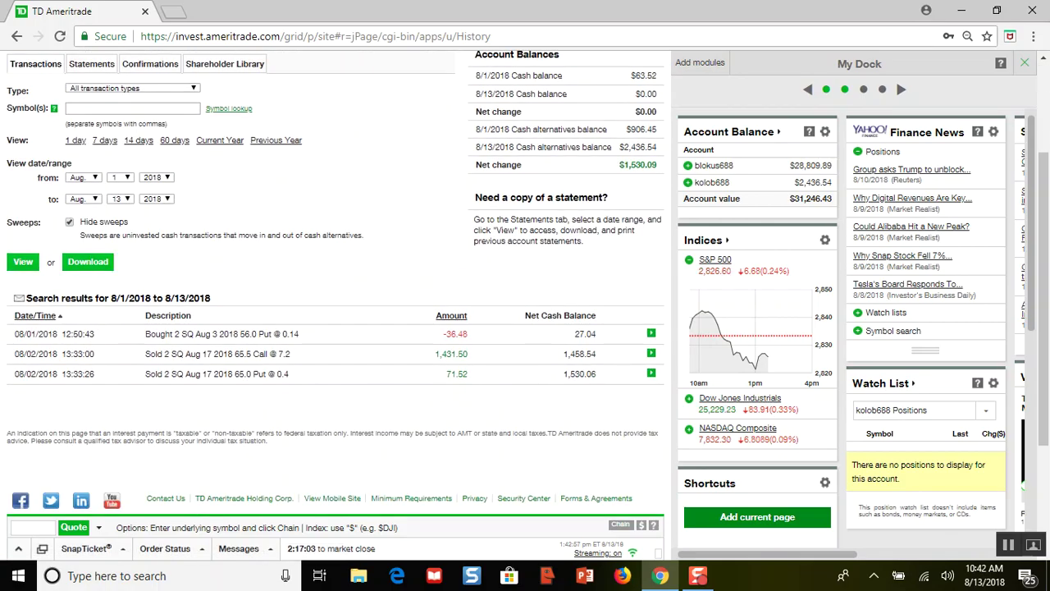
scroll(328, 328, "up", 2)
scroll(328, 328, "down", 3)
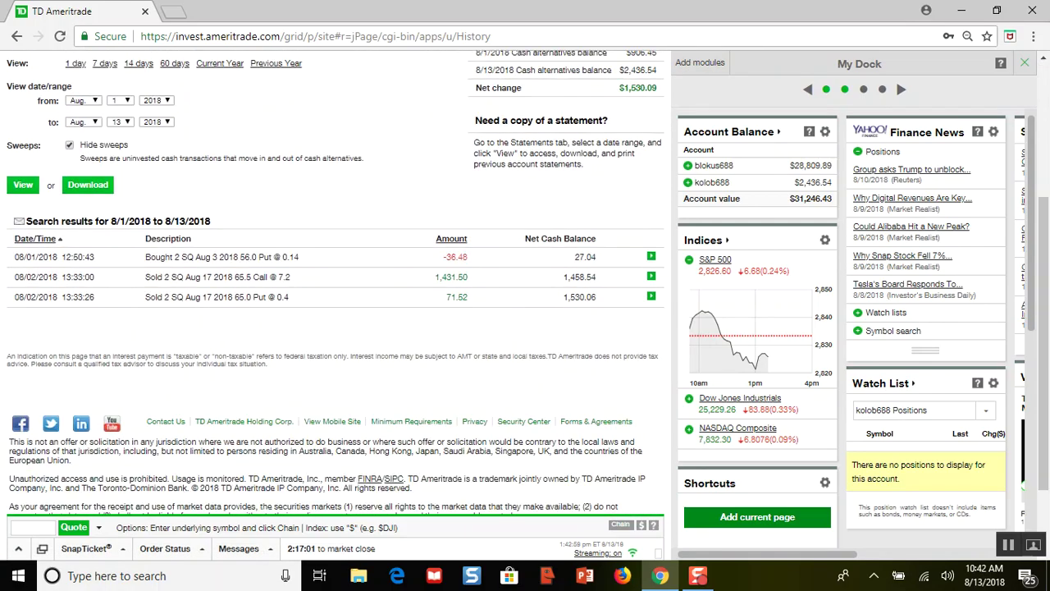
scroll(329, 328, "up", 3)
Step: Switch to the other linked account, review its transactions, then return to its overview ($28,809.85)
left_click(227, 70)
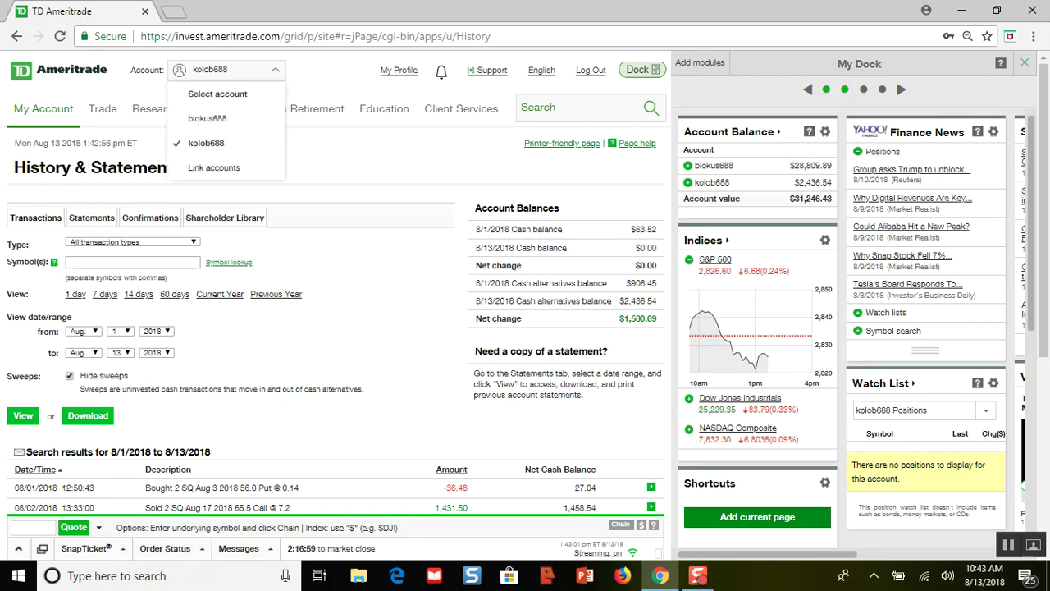
left_click(207, 118)
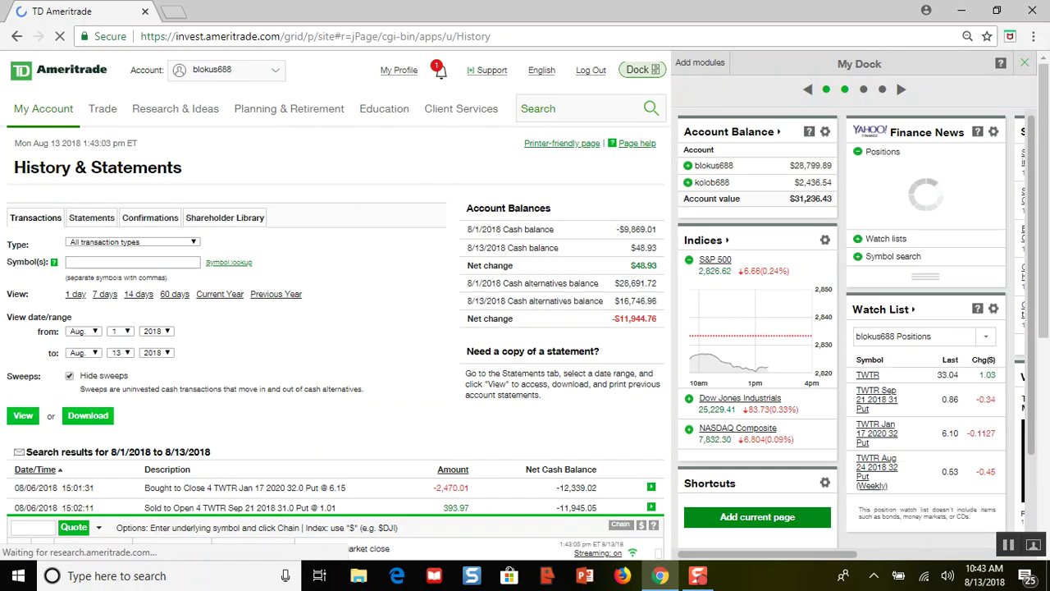
scroll(328, 328, "down", 2)
scroll(328, 328, "down", 1)
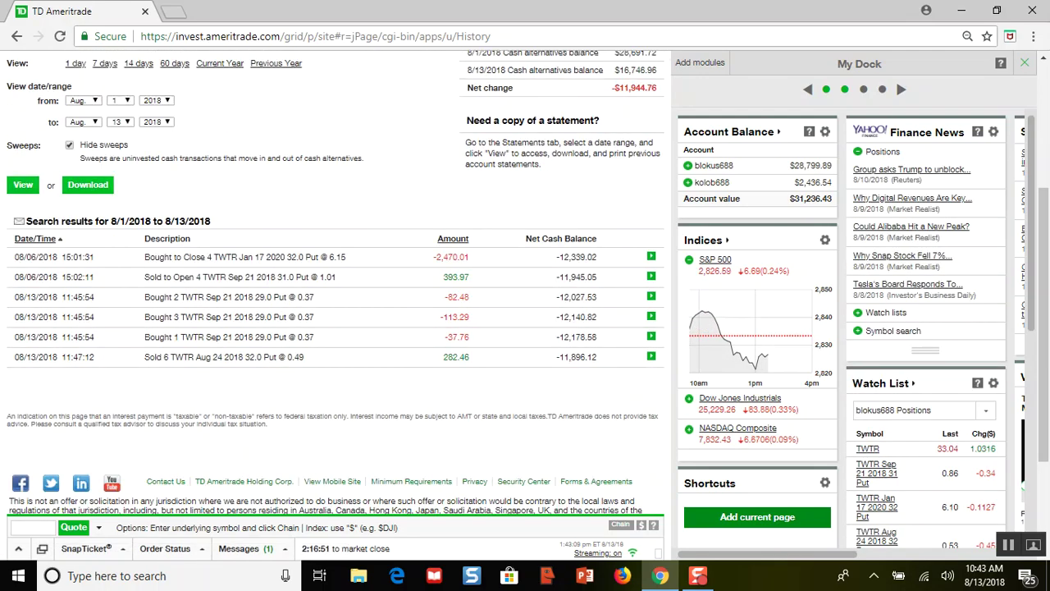
scroll(328, 328, "up", 2)
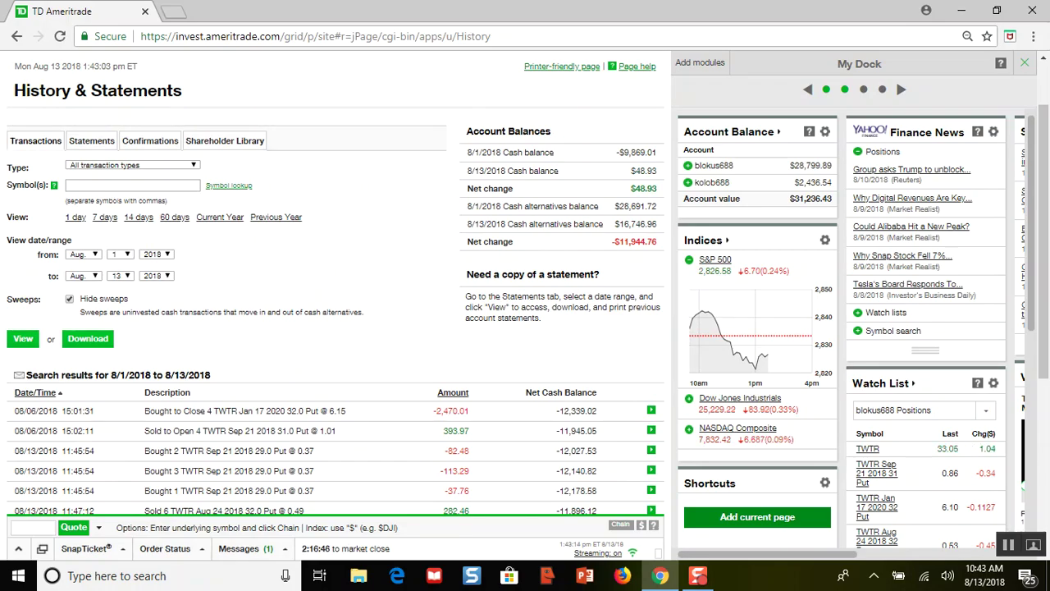
scroll(337, 287, "down", 2)
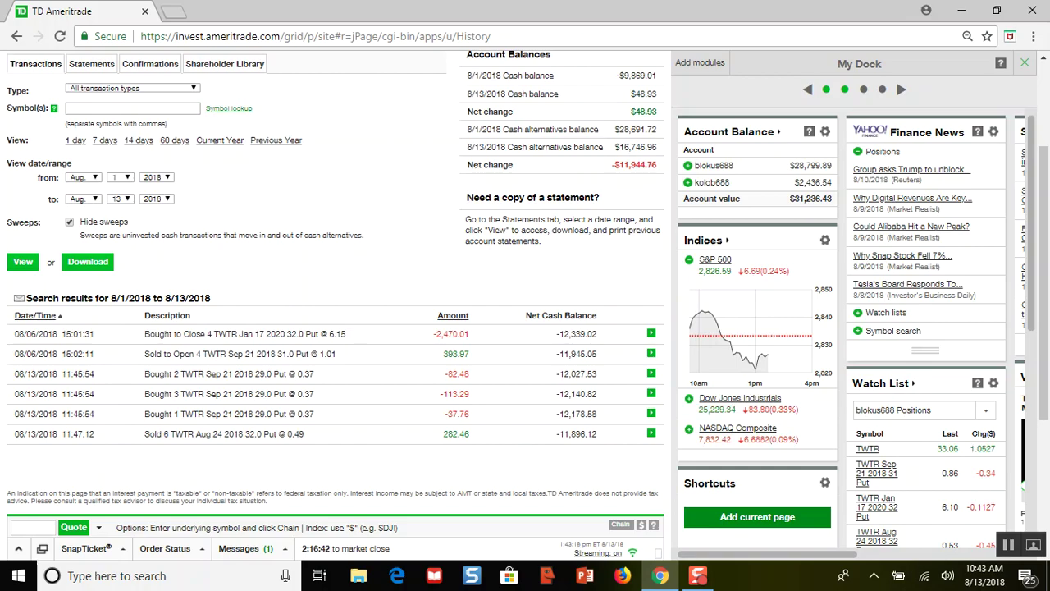
left_click_drag(144, 334, 470, 433)
left_click(469, 433)
scroll(335, 329, "up", 2)
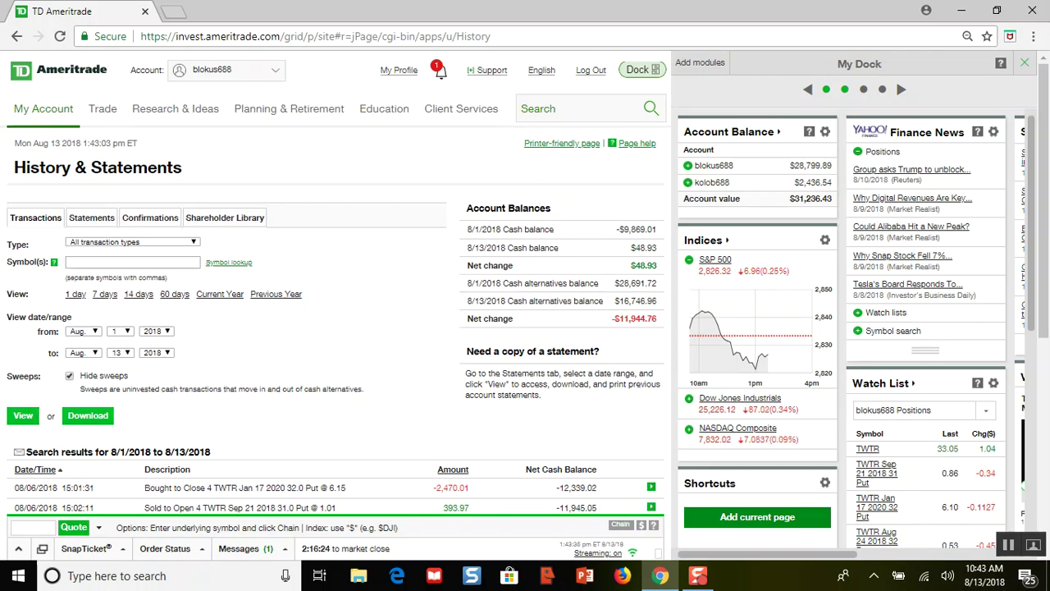
mouse_move(43, 109)
left_click(61, 138)
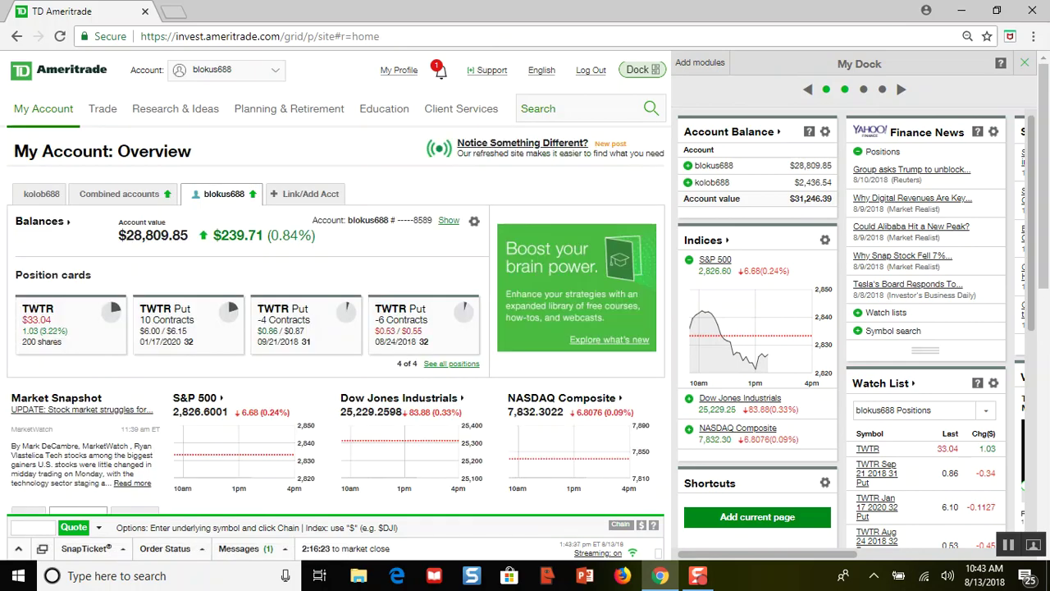